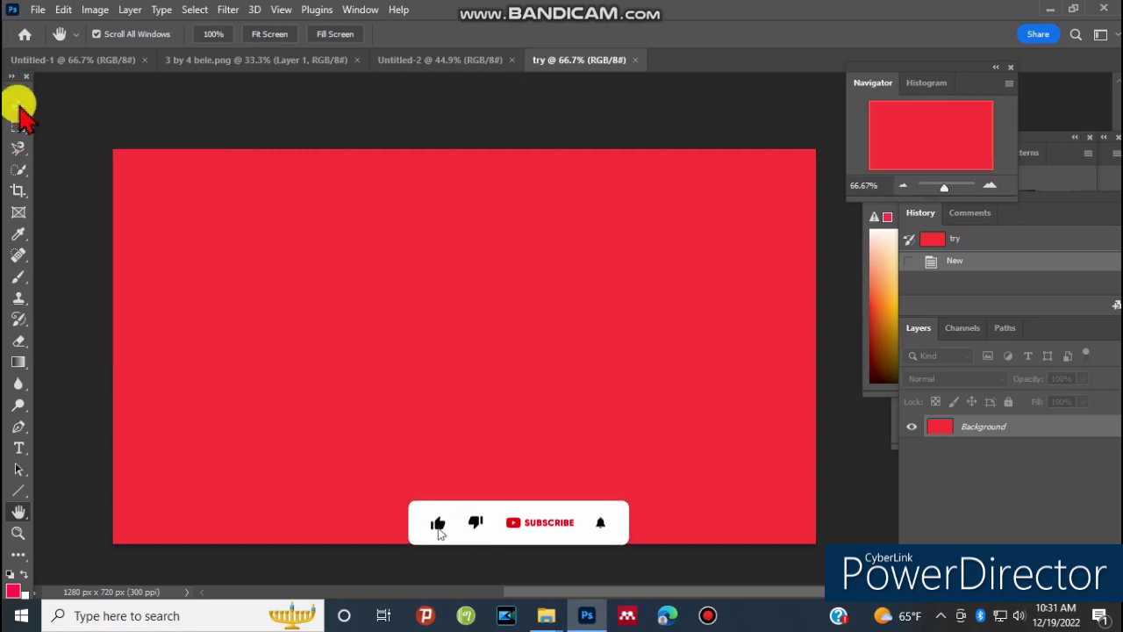
- Rearrange toolbar and panel items in the workspace
click(1111, 127)
drag(209, 109, 37, 105)
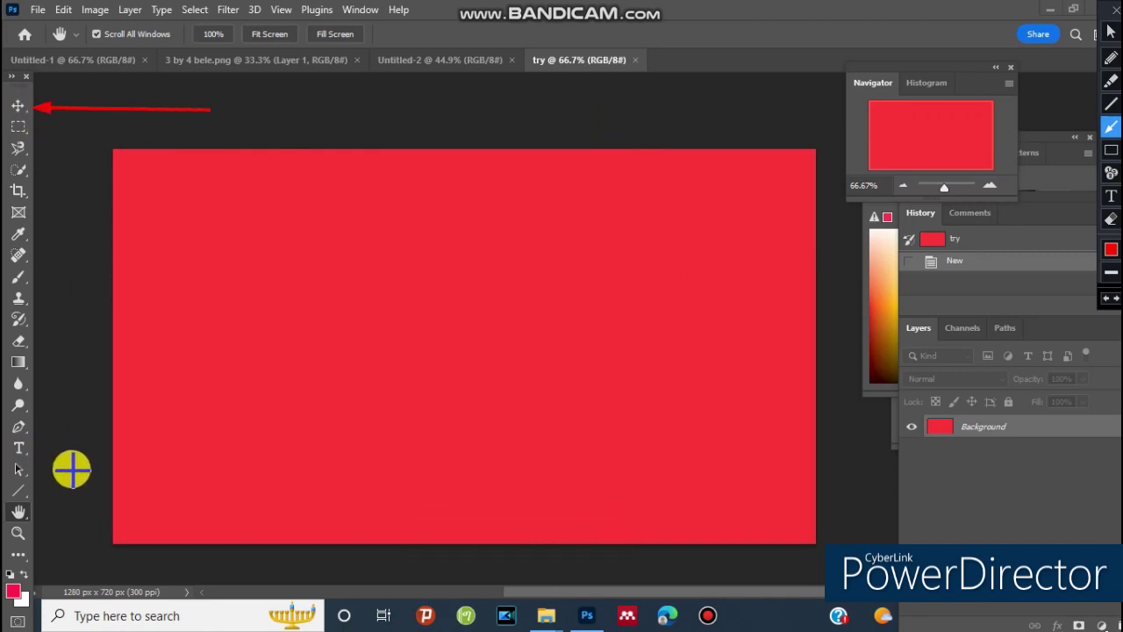
drag(128, 487, 49, 493)
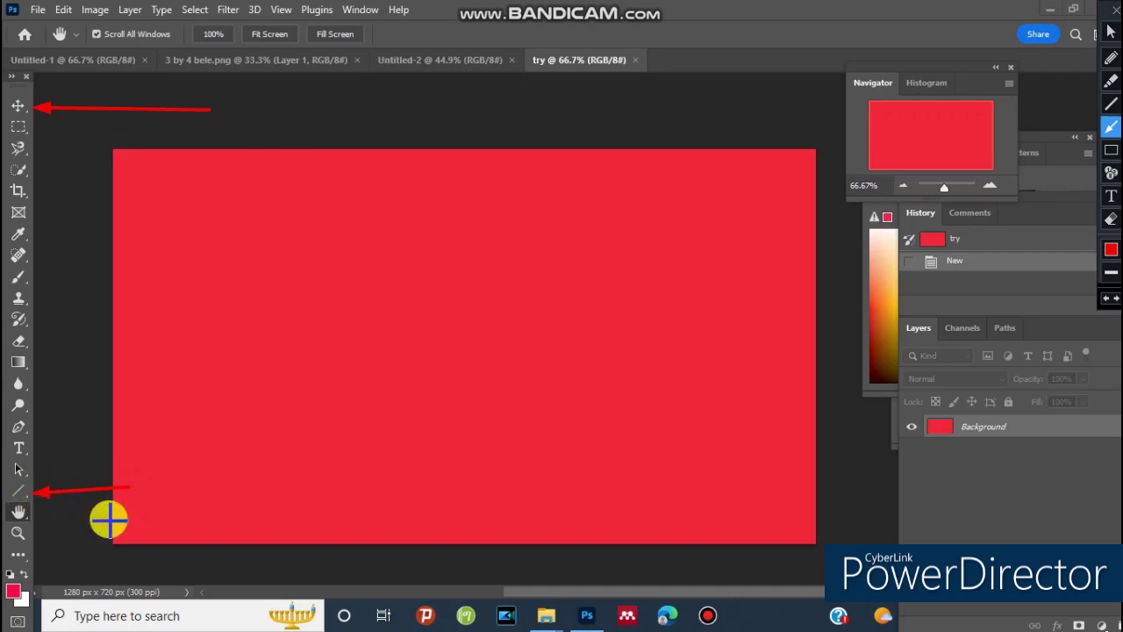
drag(107, 521, 44, 520)
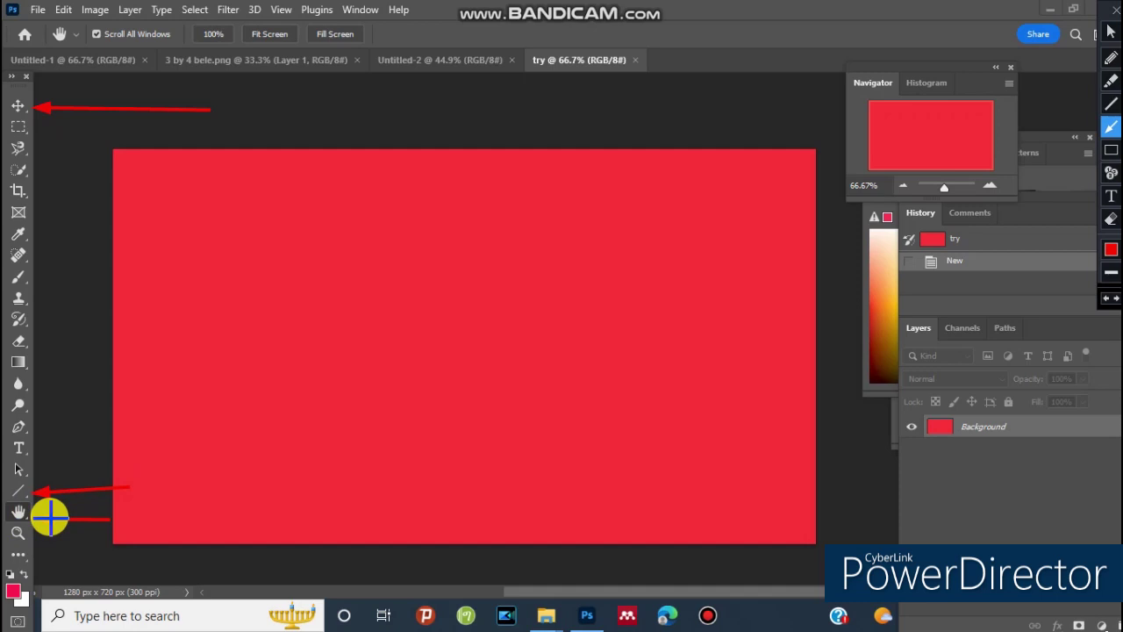
click(1111, 173)
click(226, 99)
click(72, 467)
click(79, 528)
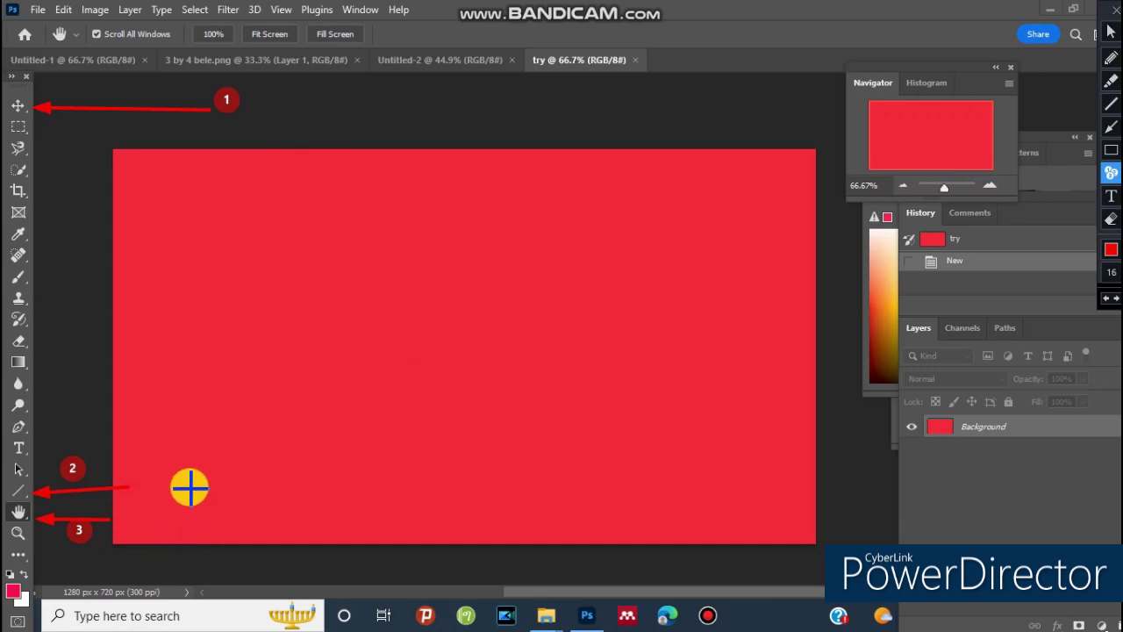
key(Escape)
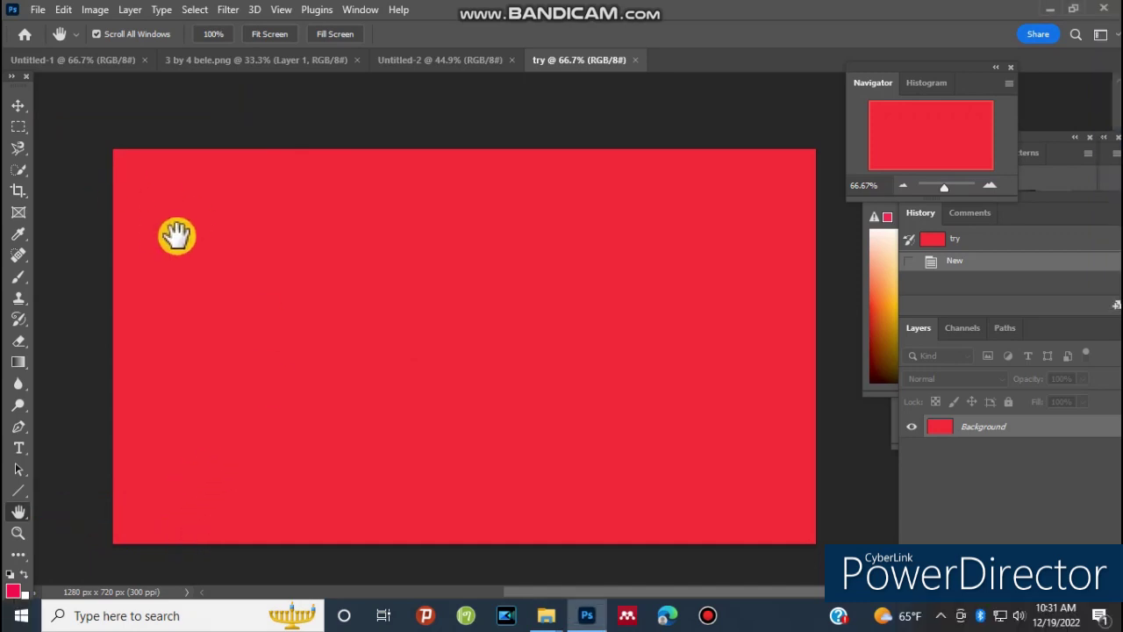
- Try moving the locked red background layer, then try the Rectangle and Hand tools
click(17, 105)
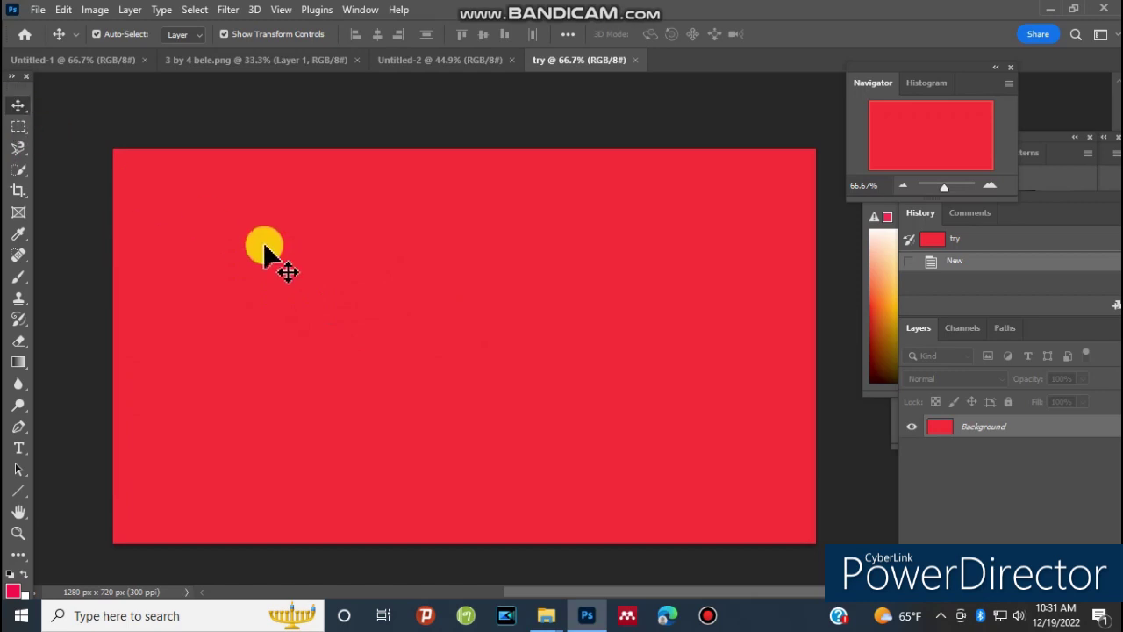
drag(265, 249, 280, 306)
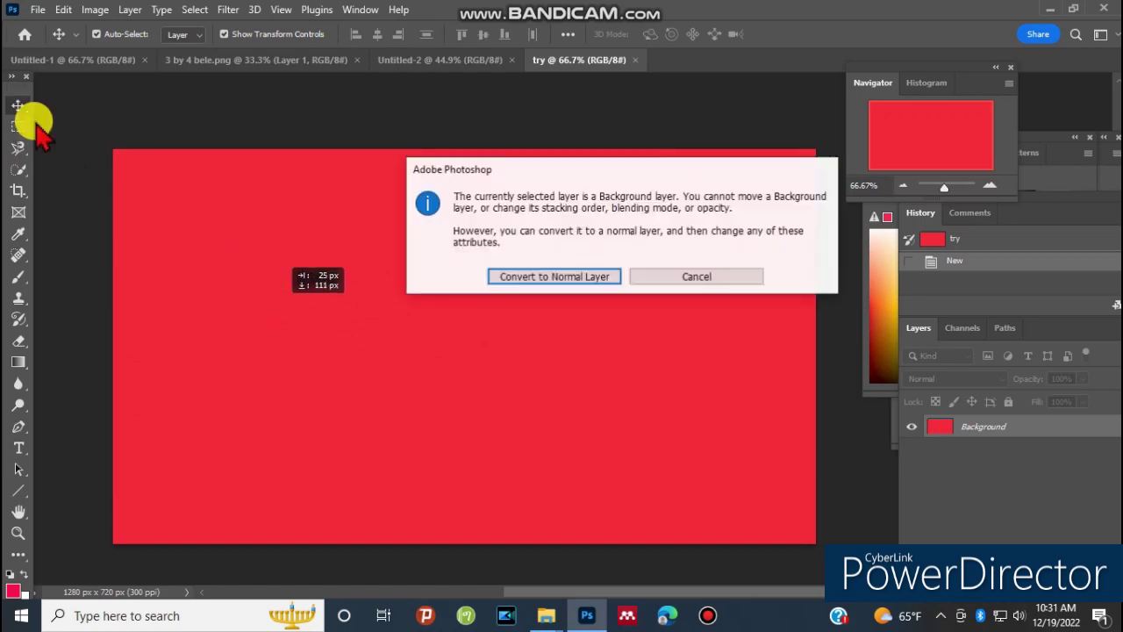
click(745, 277)
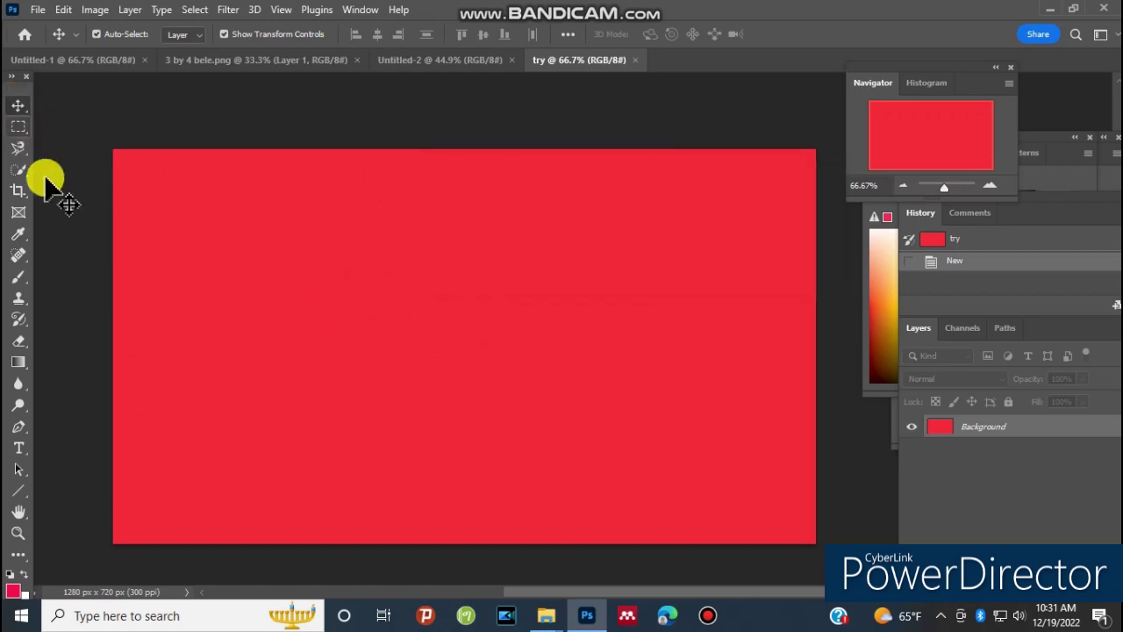
click(24, 496)
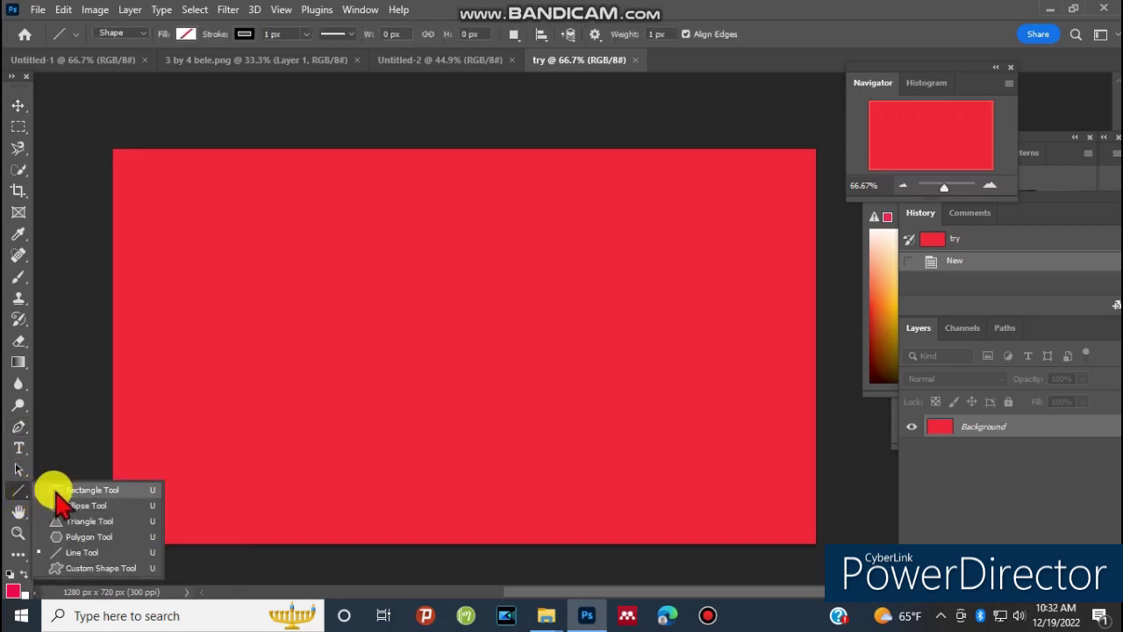
click(31, 495)
click(40, 488)
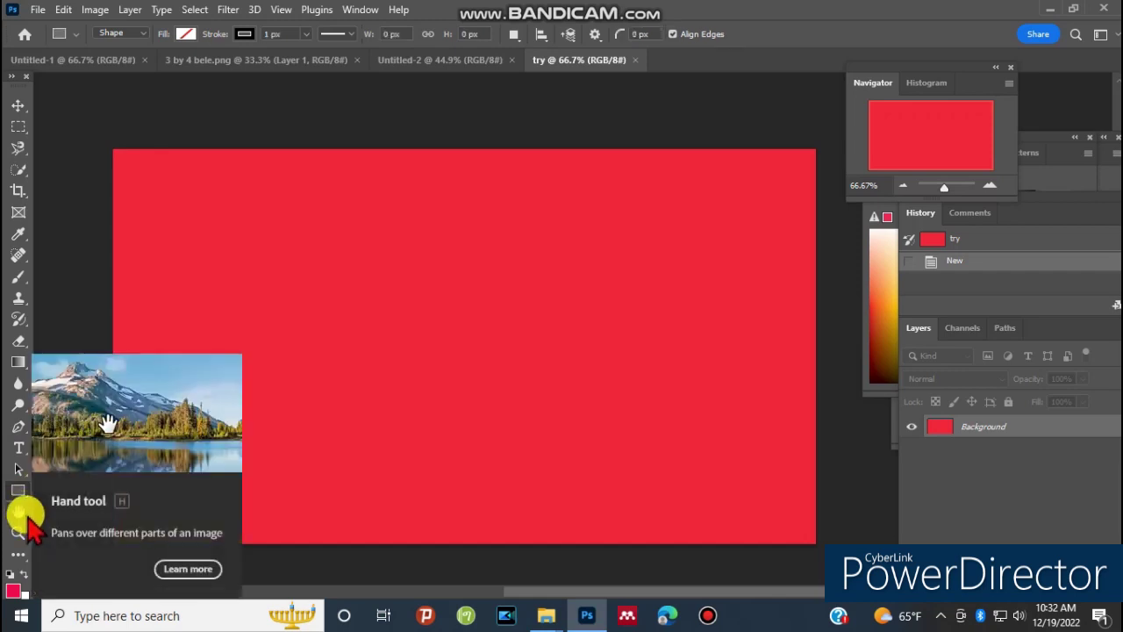
click(27, 516)
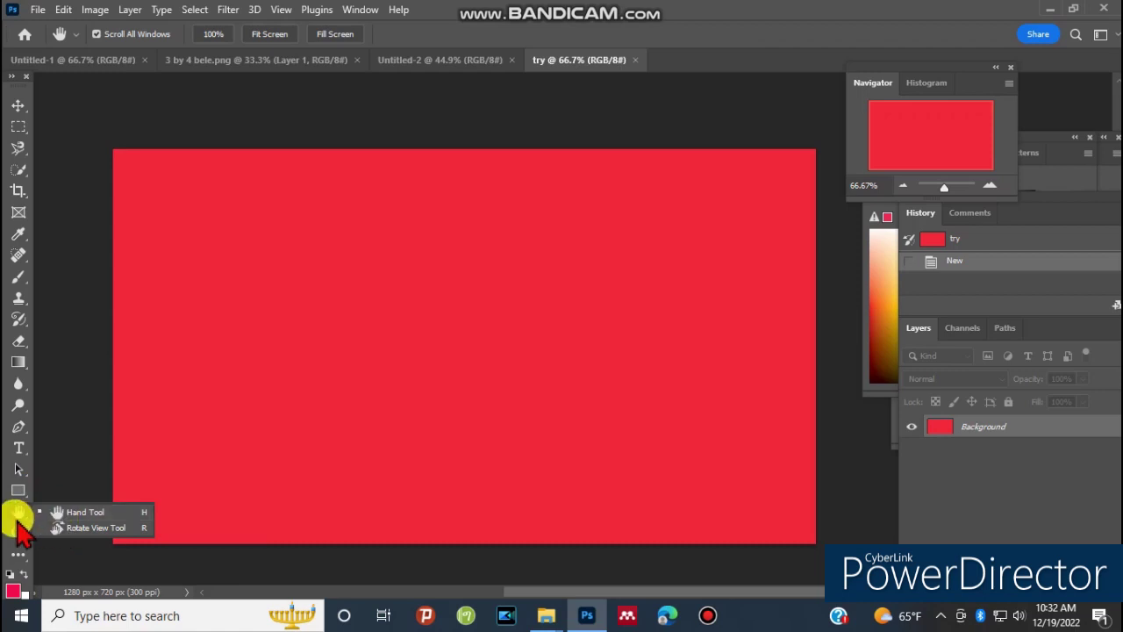
click(19, 515)
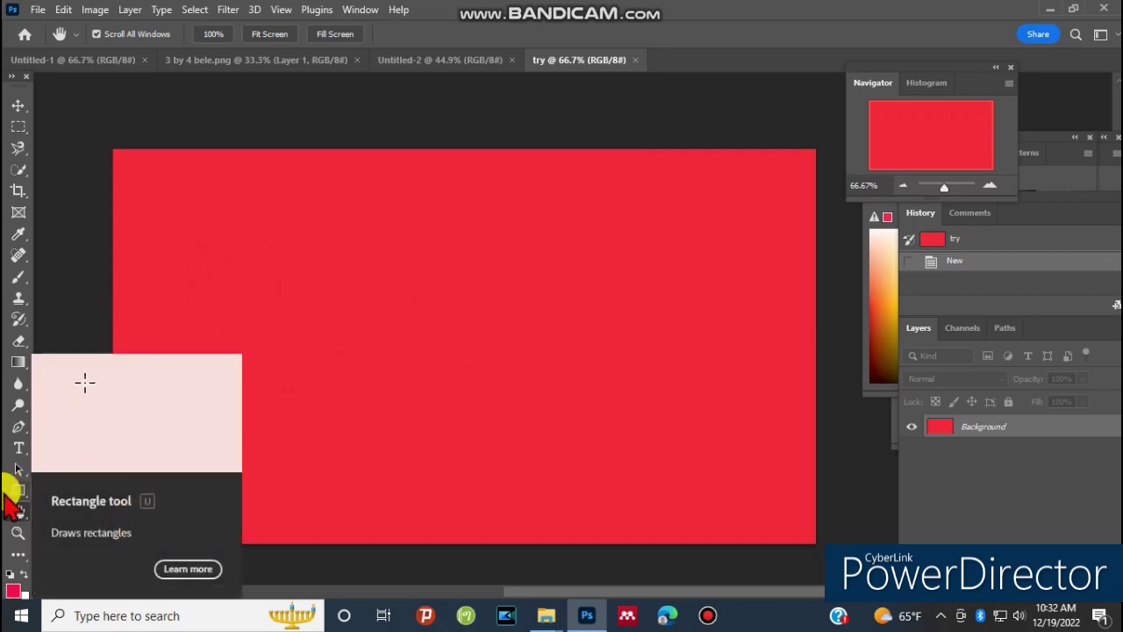
- Select the Rectangle Tool from the shape tools flyout
key(ctrl+shift+p)
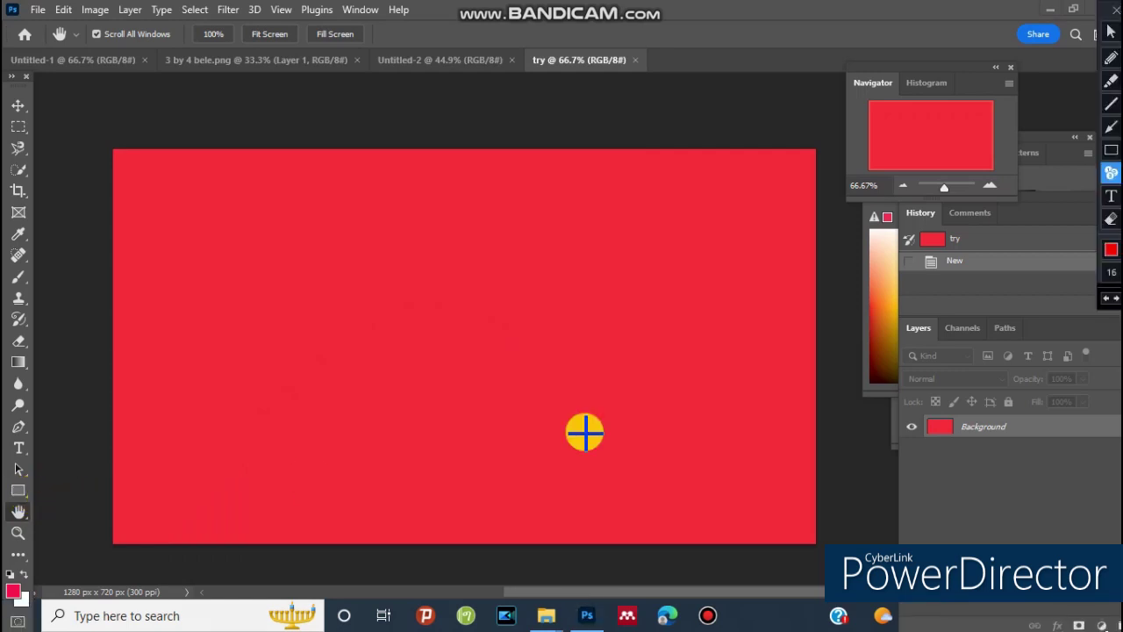
click(1110, 127)
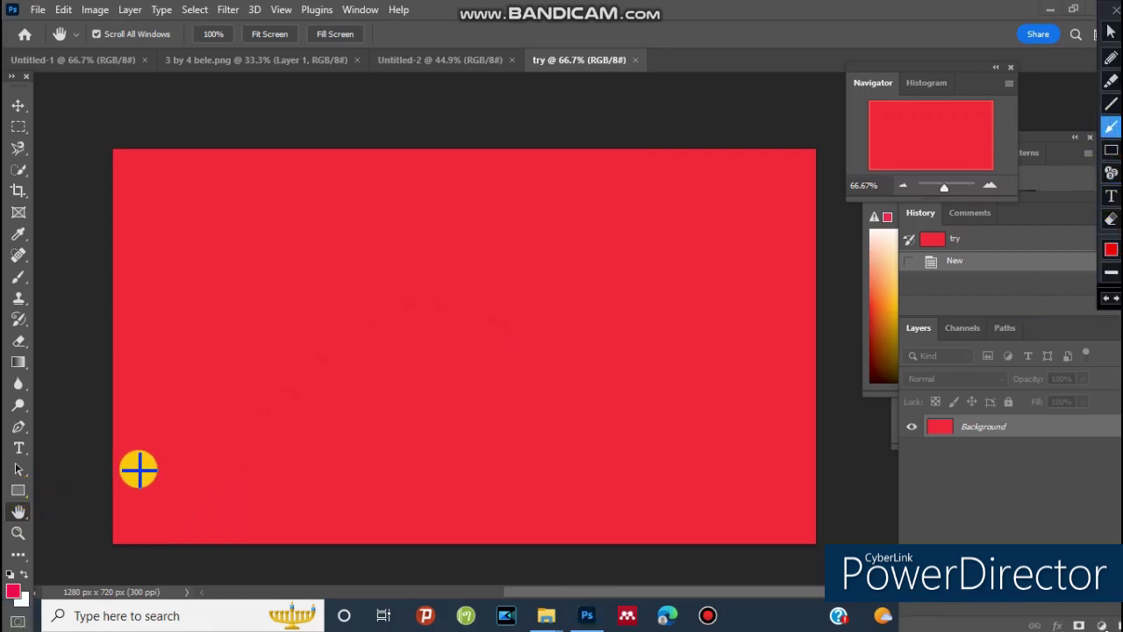
key(ctrl+shift+p)
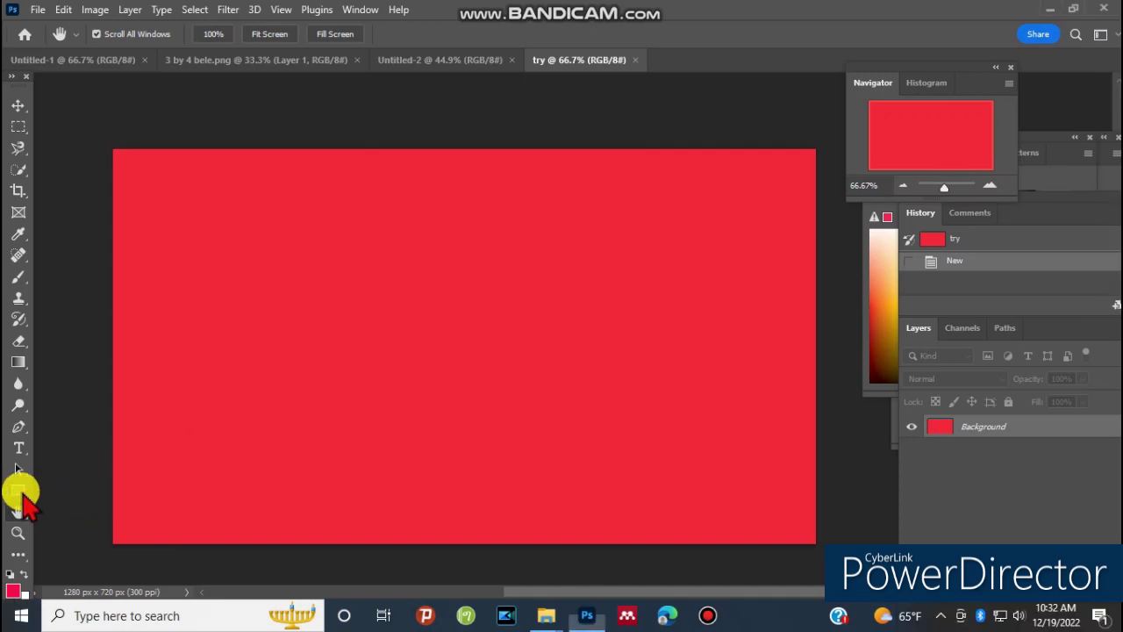
click(20, 491)
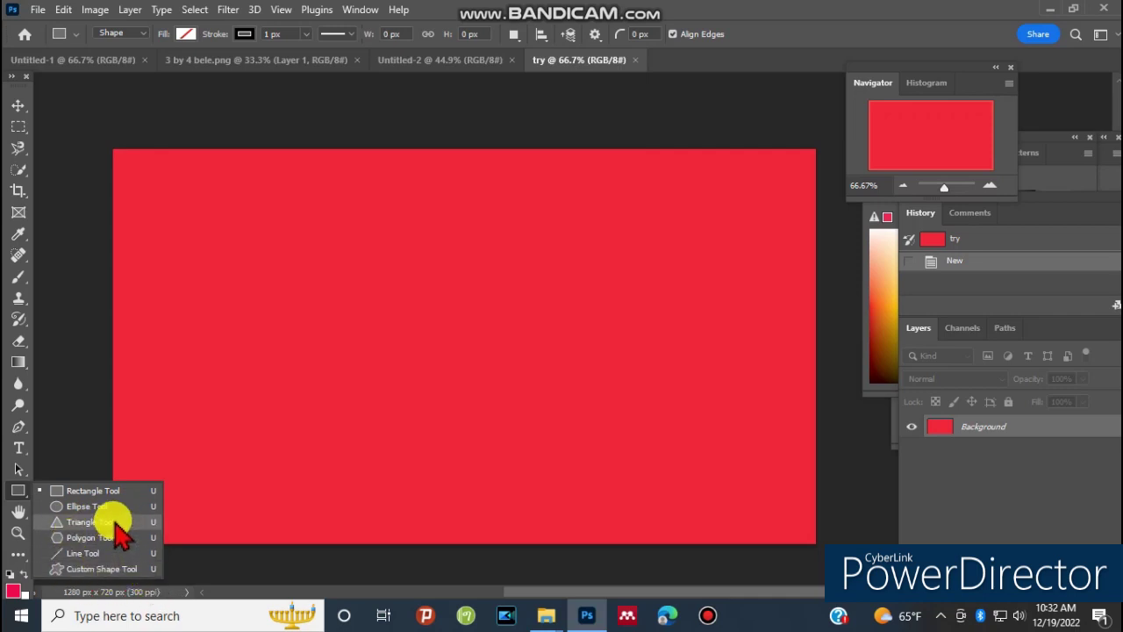
click(95, 491)
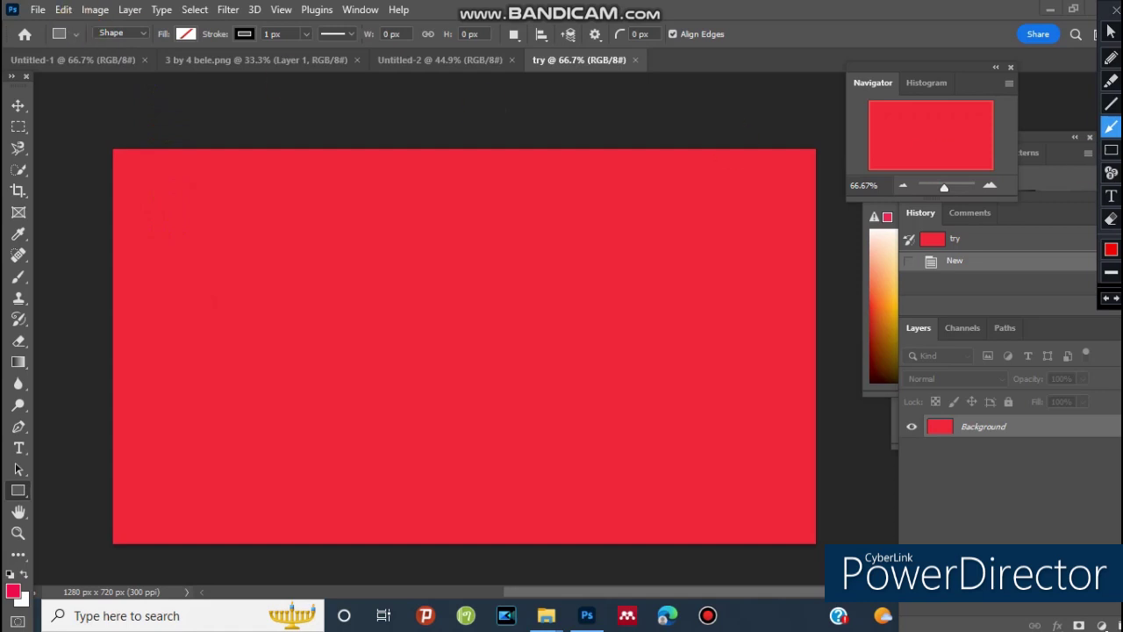
- Begin dragging a rectangle near the canvas's top-left
click(1110, 149)
mouse_move(44, 21)
mouse_down()
mouse_move(74, 44)
mouse_move(542, 50)
mouse_move(508, 36)
mouse_move(504, 51)
mouse_up()
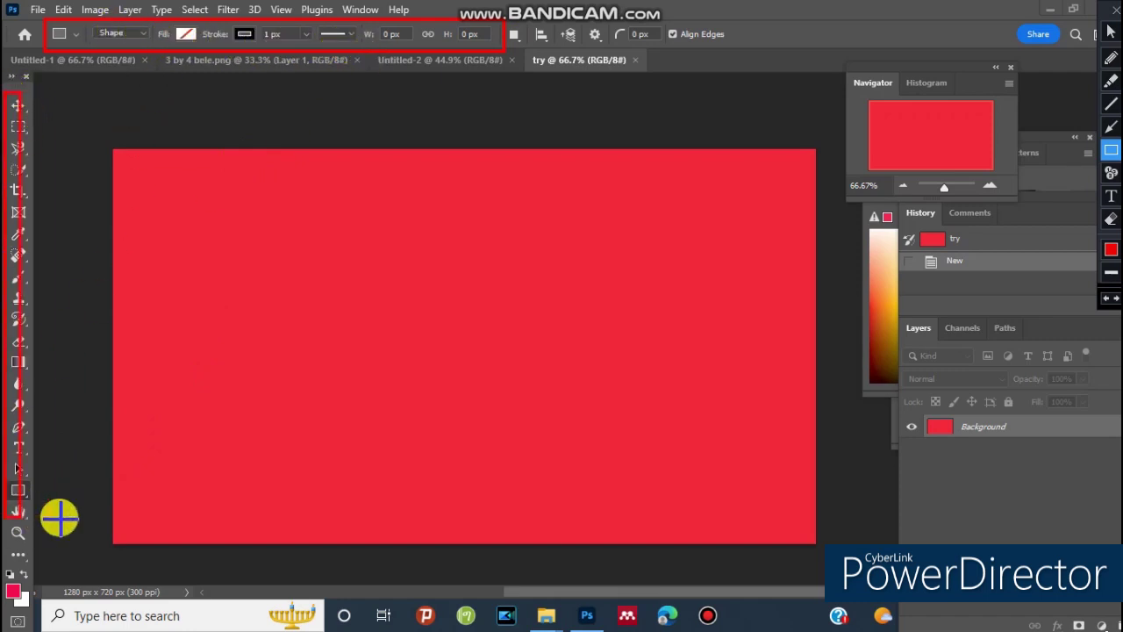
drag(12, 367, 60, 517)
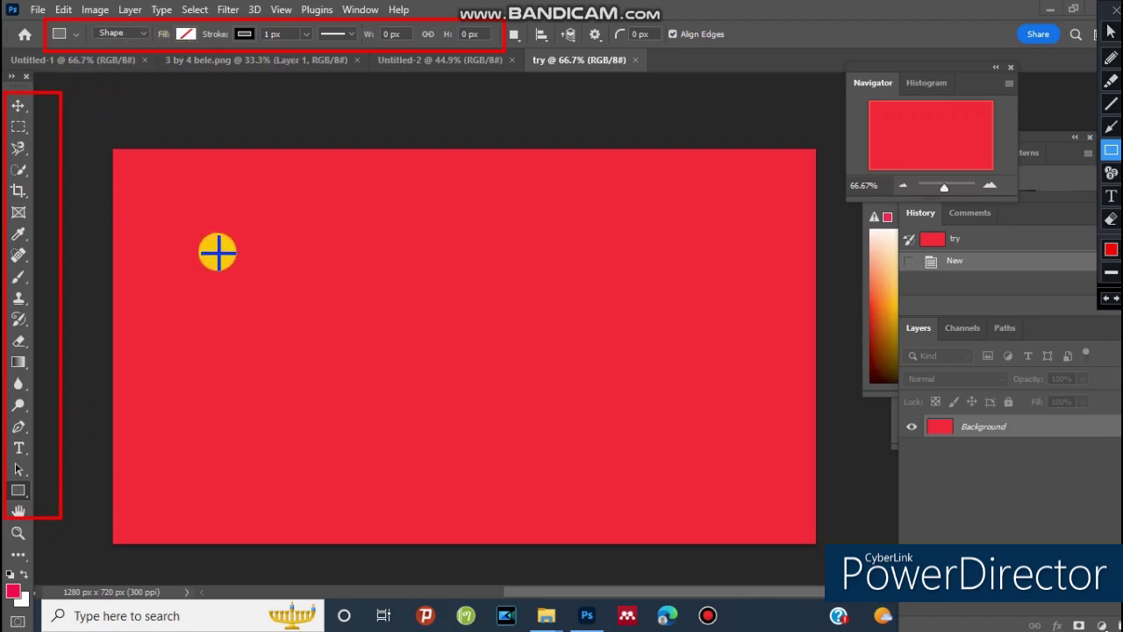
key(Escape)
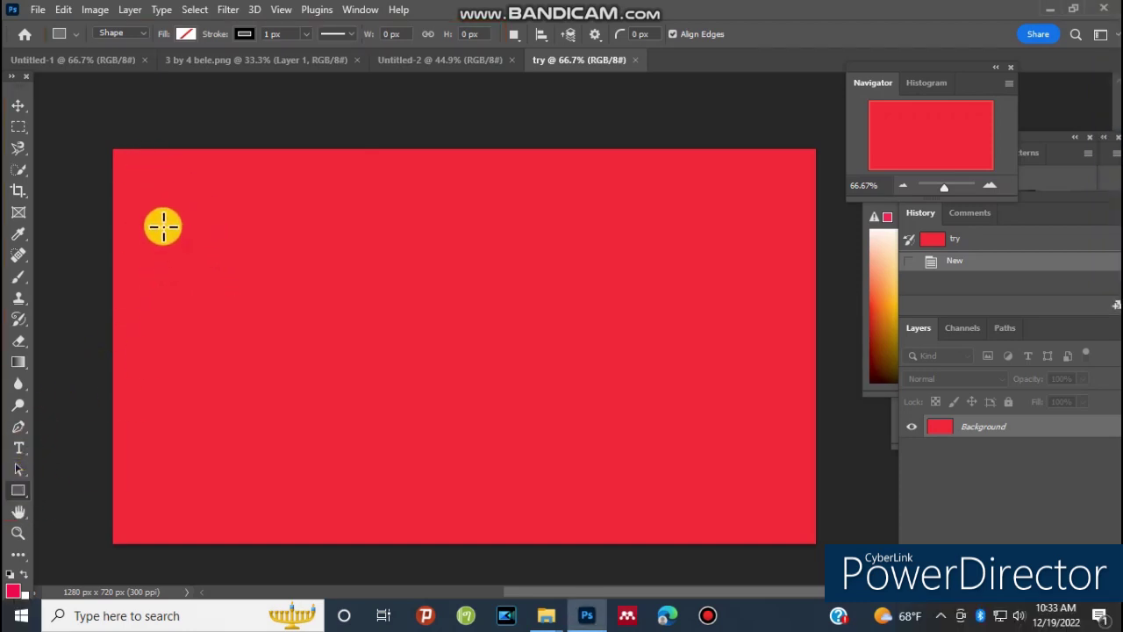
drag(154, 222, 320, 324)
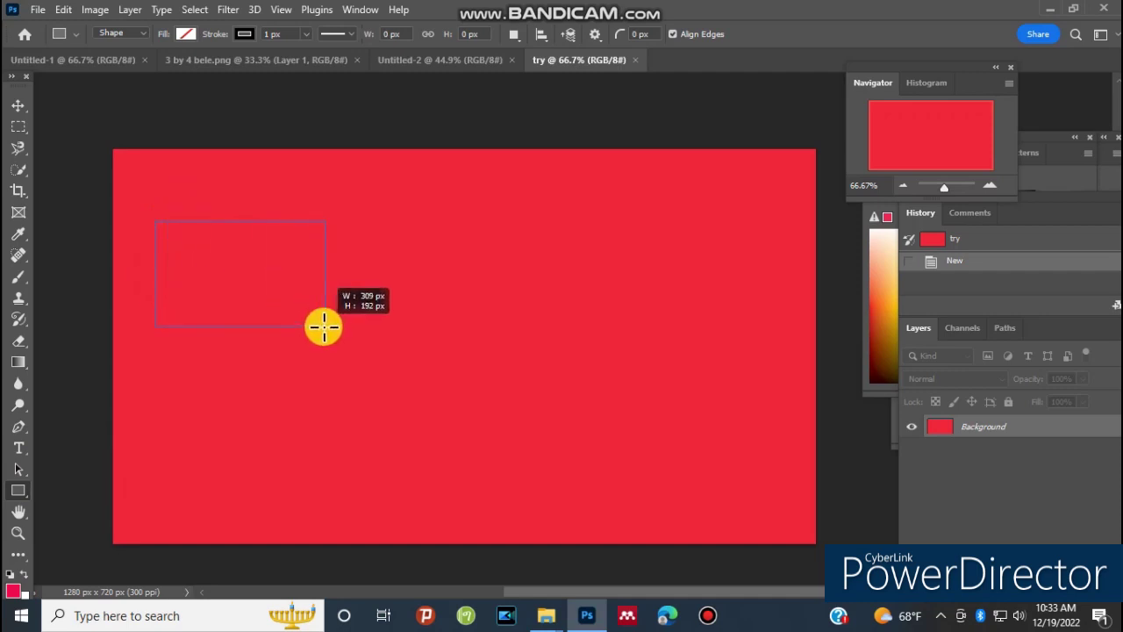
- Finish the 309 × 192 px rectangle and fill it yellow
drag(320, 323, 324, 326)
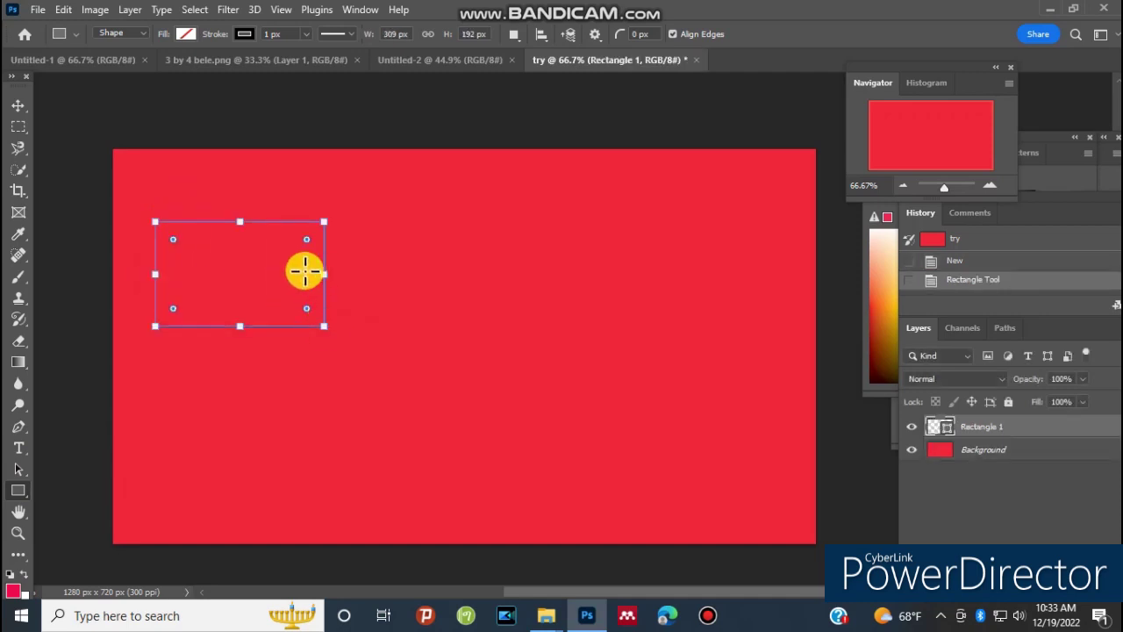
click(186, 35)
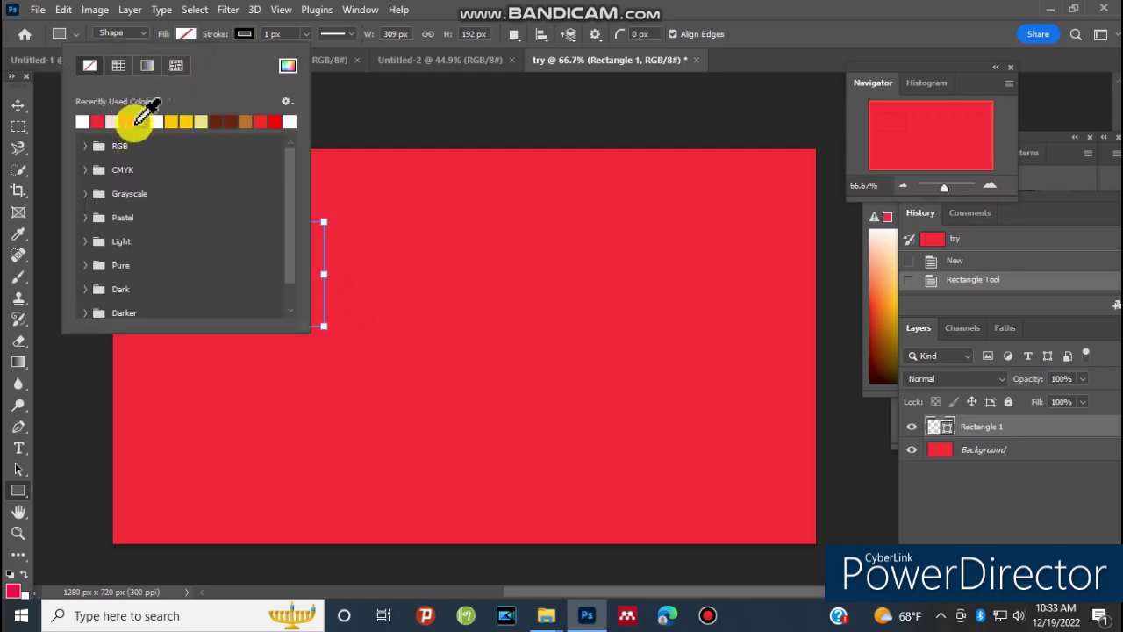
click(185, 120)
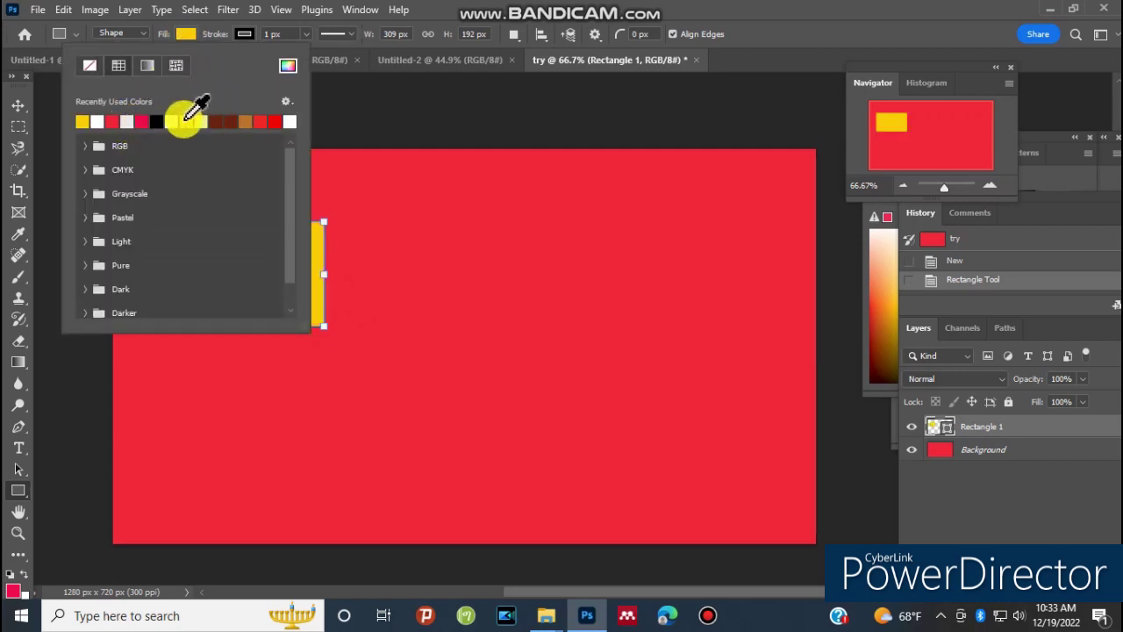
click(247, 37)
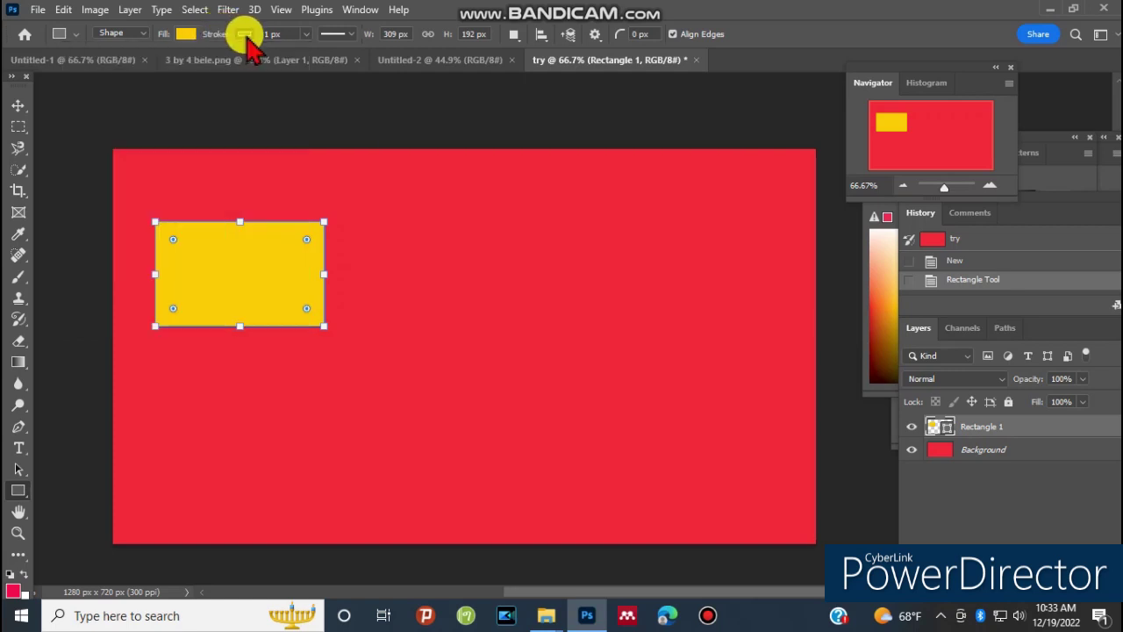
- Give the rectangle a black stroke 15.60 px wide
click(248, 38)
click(248, 39)
click(248, 39)
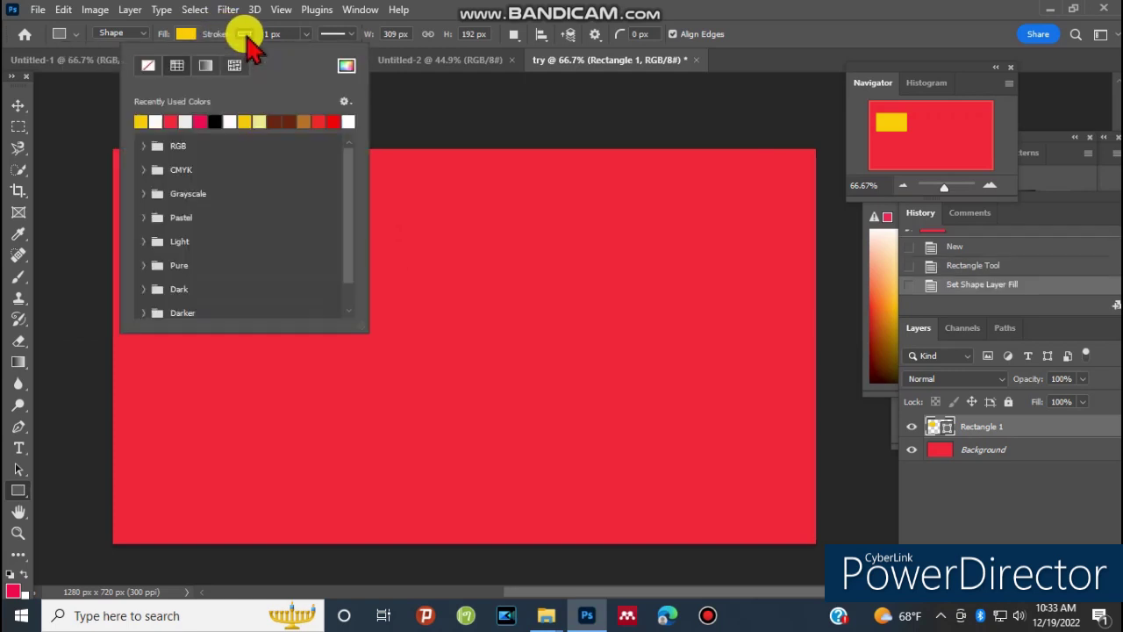
click(250, 36)
click(305, 34)
mouse_move(307, 58)
mouse_down()
mouse_move(335, 62)
mouse_move(326, 74)
mouse_move(316, 64)
mouse_up()
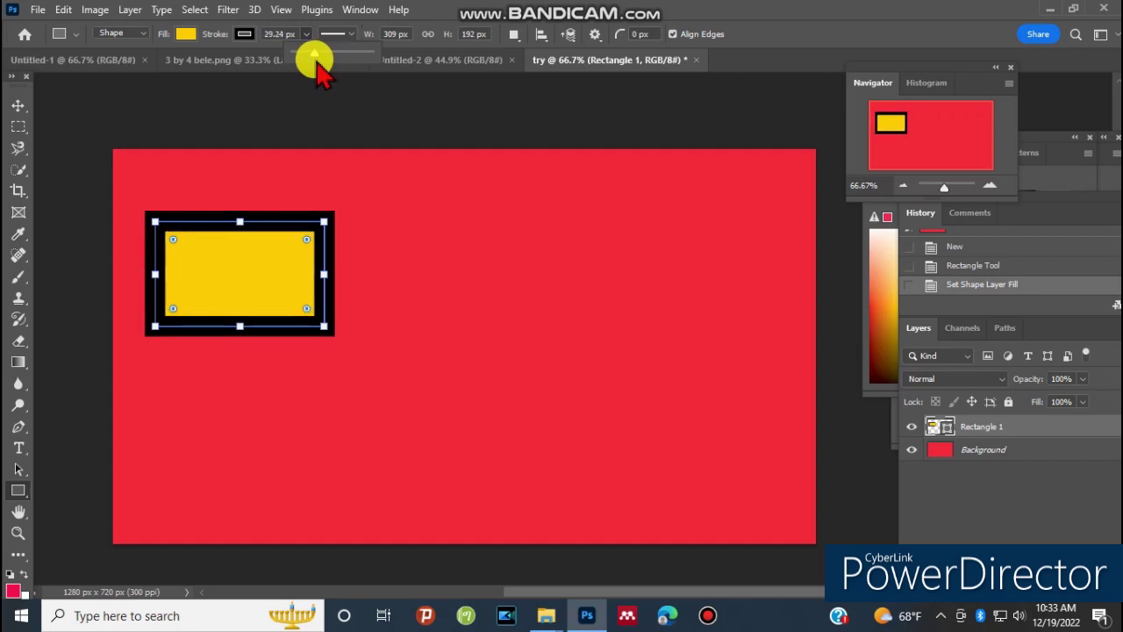
drag(319, 65, 317, 75)
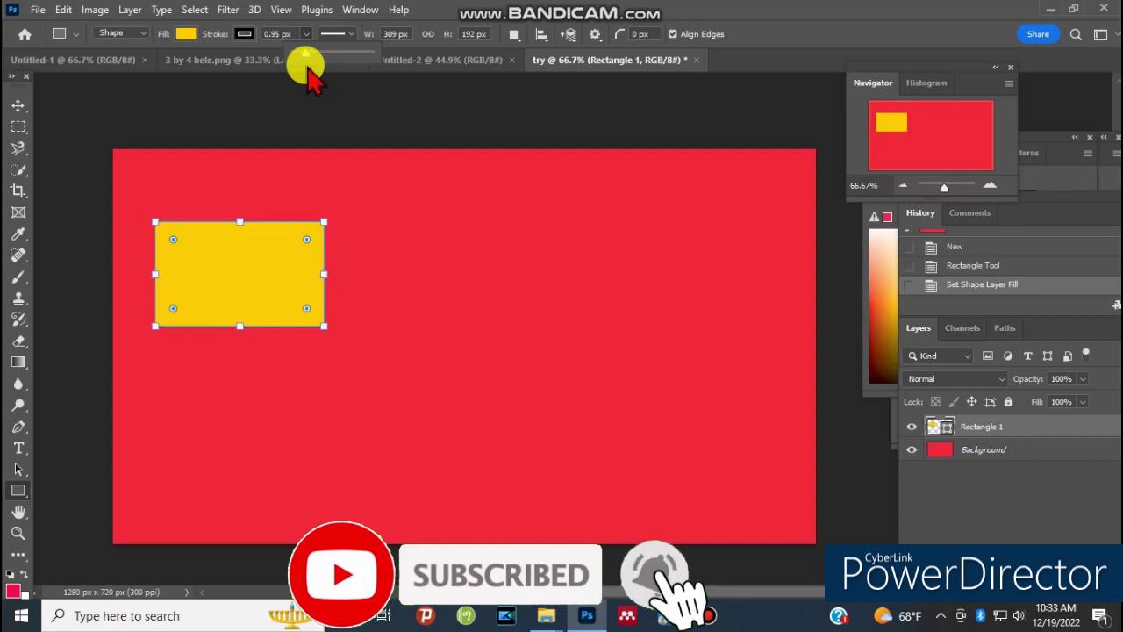
drag(316, 68, 271, 278)
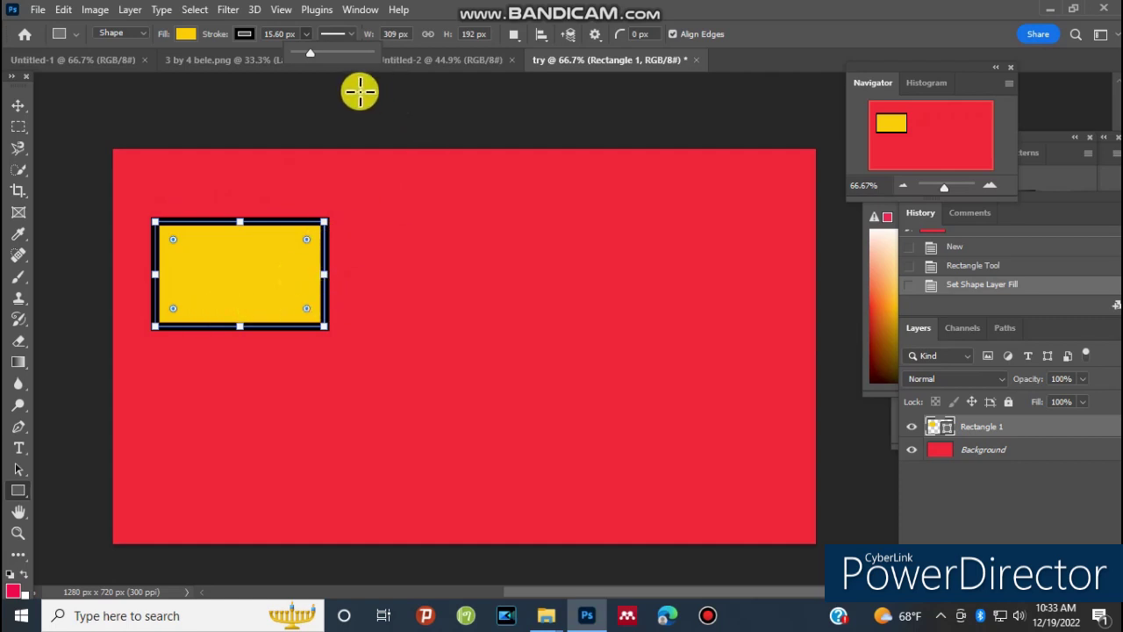
- Change the rectangle's stroke style to a dotted line
click(349, 35)
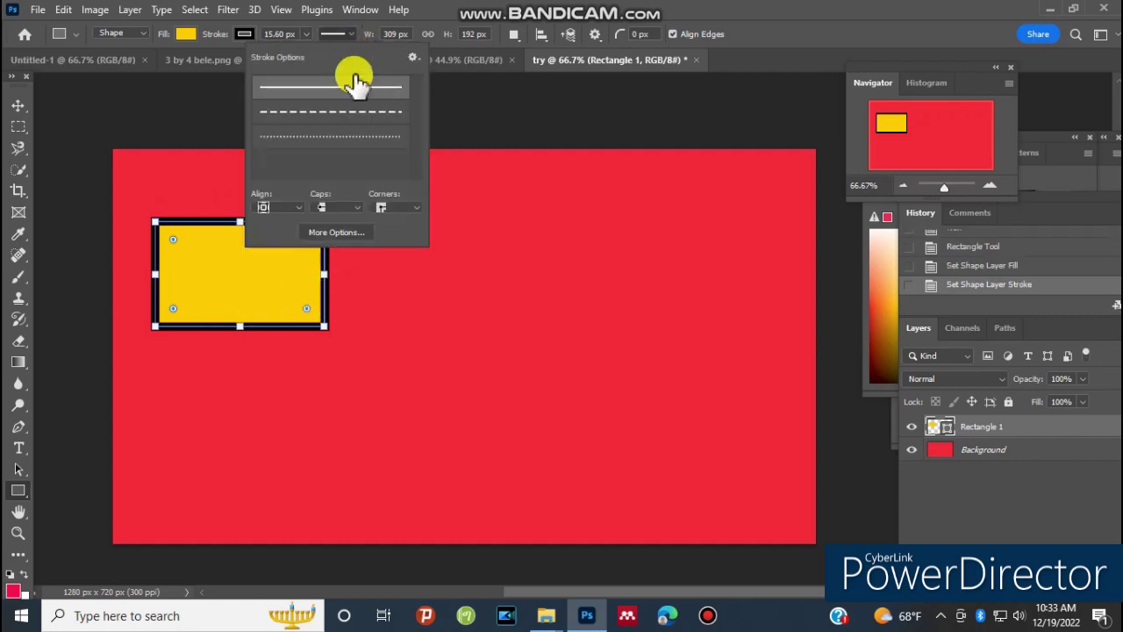
click(327, 112)
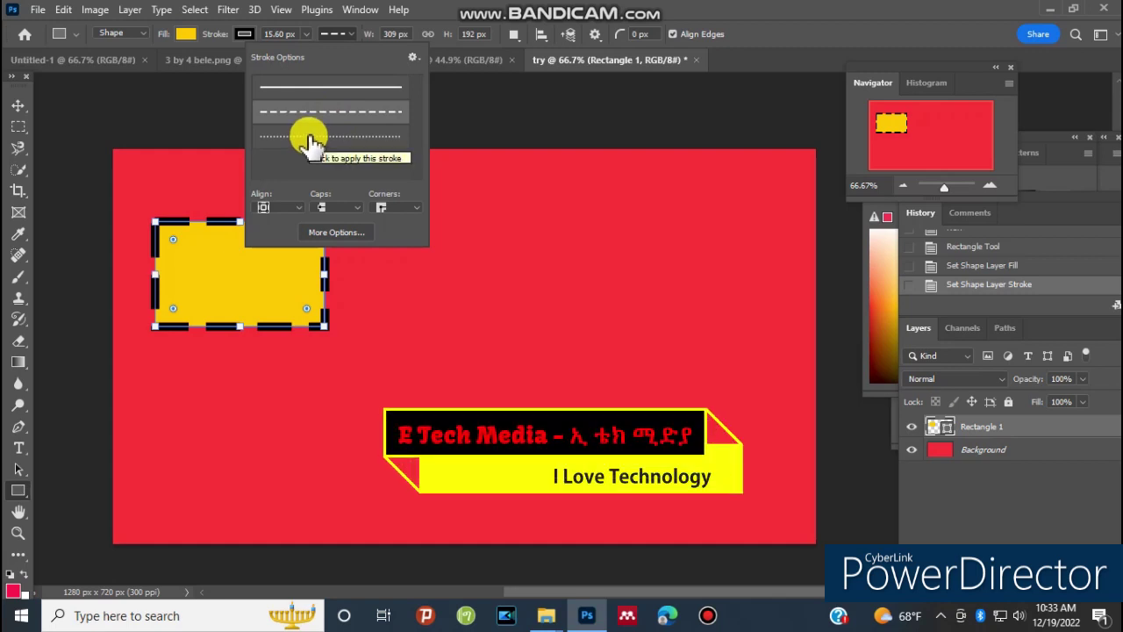
click(309, 137)
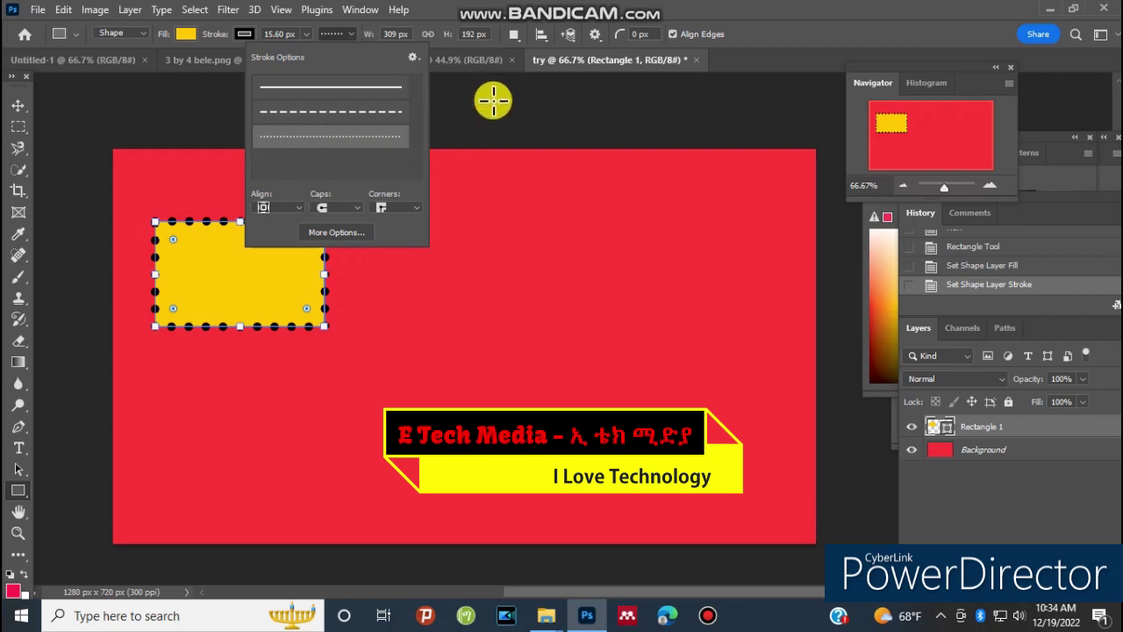
click(351, 34)
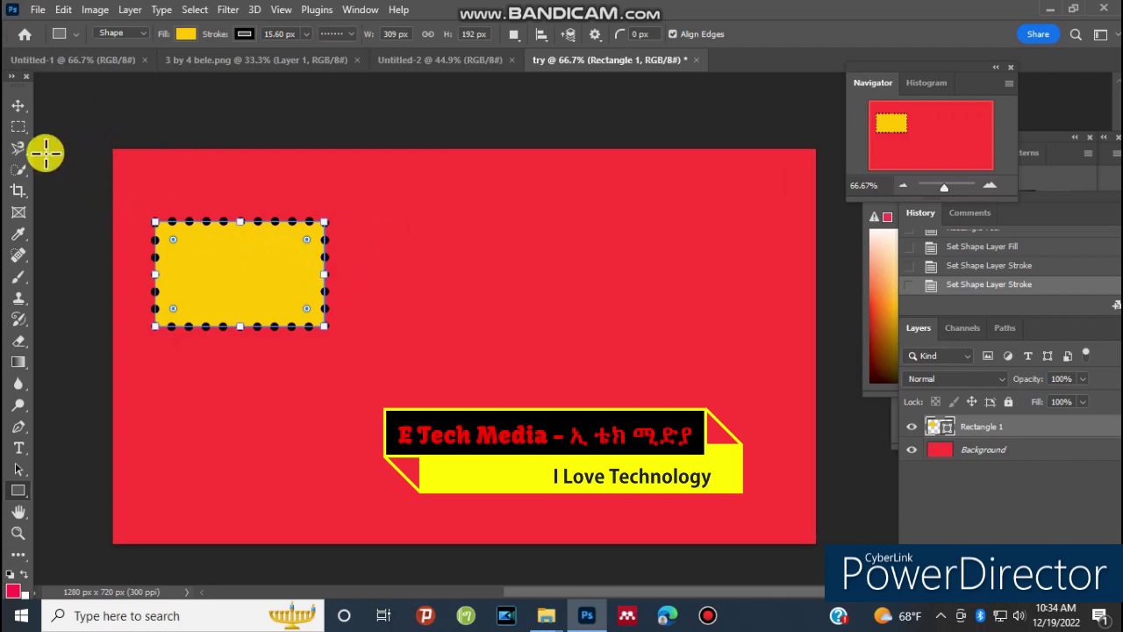
- Move the dotted rectangle up to the canvas's top-left corner
click(18, 106)
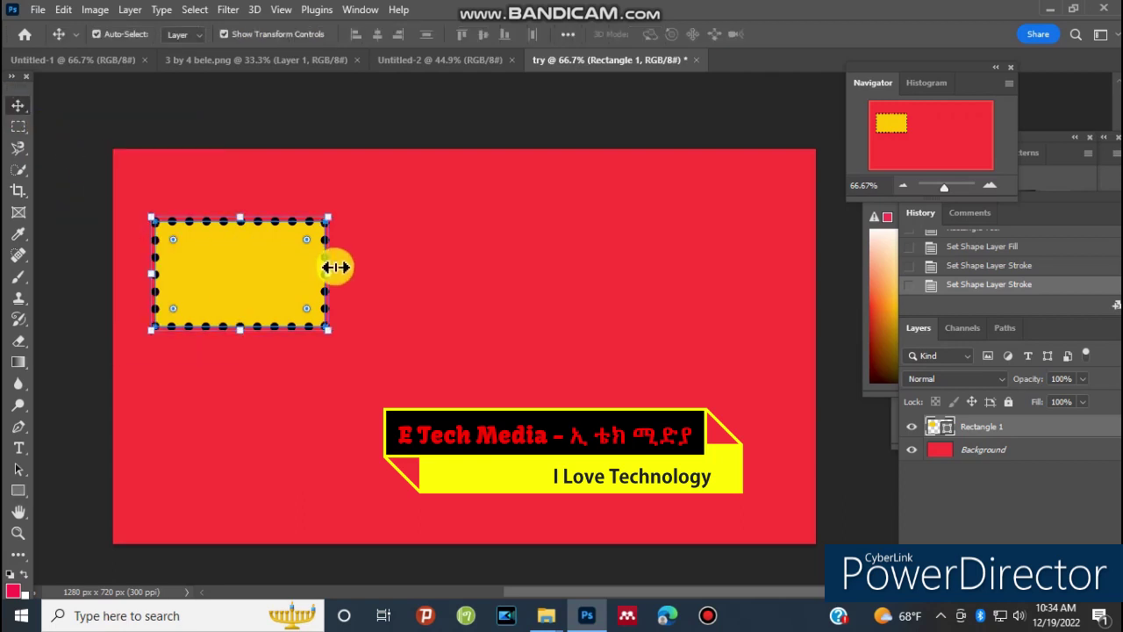
click(394, 347)
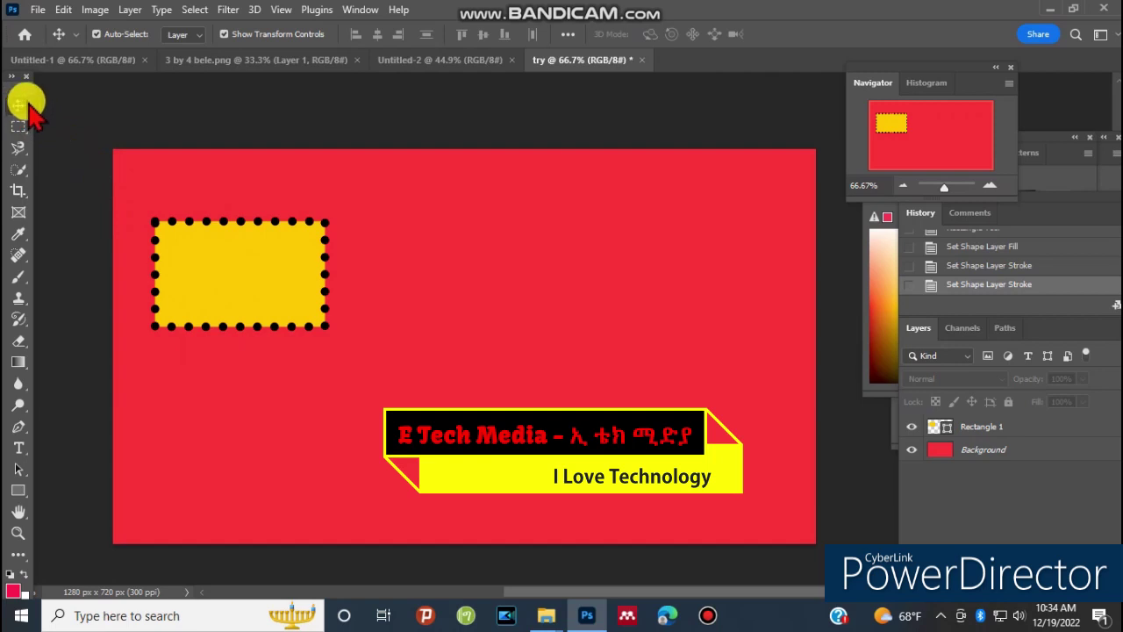
mouse_move(228, 256)
mouse_down()
mouse_move(419, 238)
mouse_move(509, 261)
mouse_move(524, 284)
mouse_move(537, 382)
mouse_move(632, 464)
mouse_move(695, 478)
mouse_up()
mouse_move(715, 425)
mouse_down()
mouse_move(605, 318)
mouse_move(344, 268)
mouse_move(178, 214)
mouse_up()
click(19, 492)
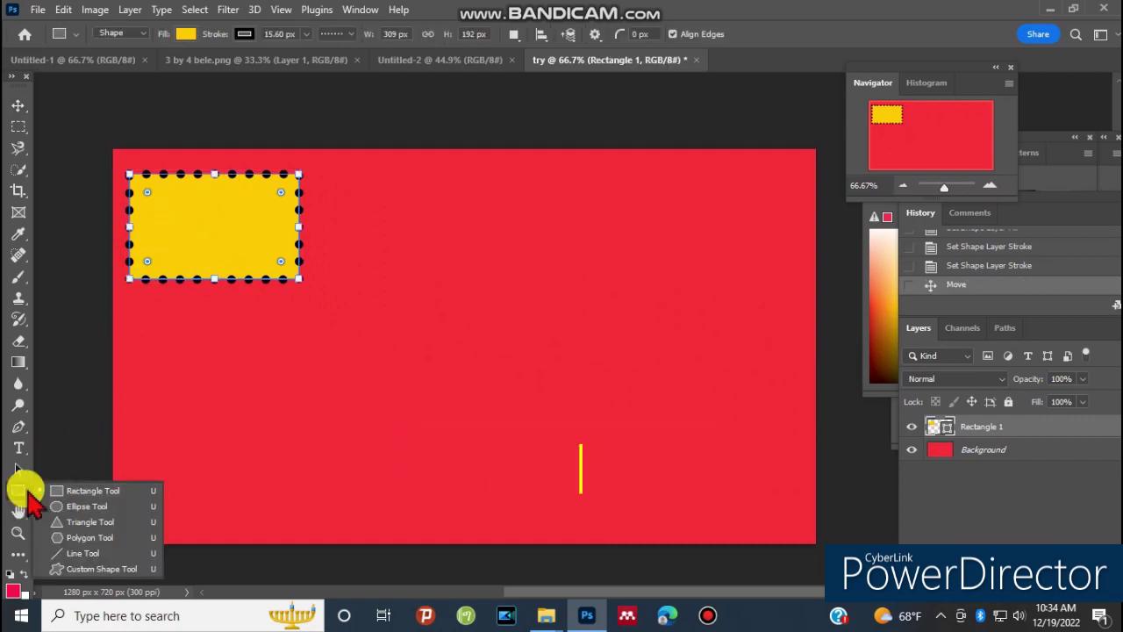
- Draw a 375 × 276 px ellipse below the rectangle and fill it light grey
click(79, 506)
mouse_move(187, 339)
mouse_down()
mouse_move(348, 427)
mouse_move(390, 488)
mouse_up()
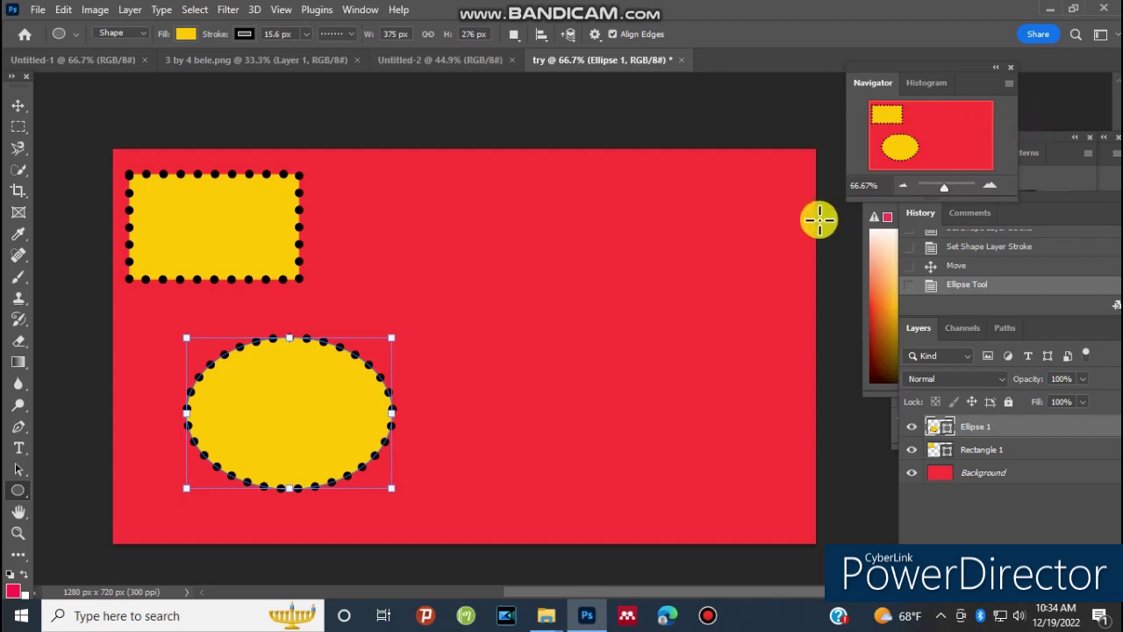
key(ctrl+alt+d)
drag(314, 58, 472, 61)
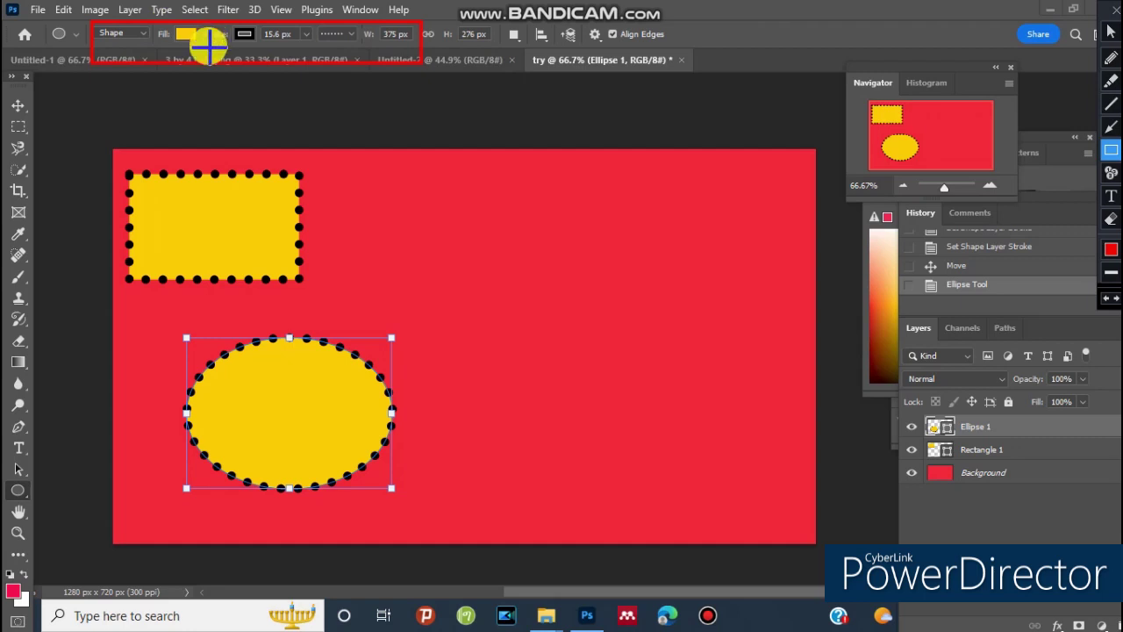
key(ctrl+alt+d)
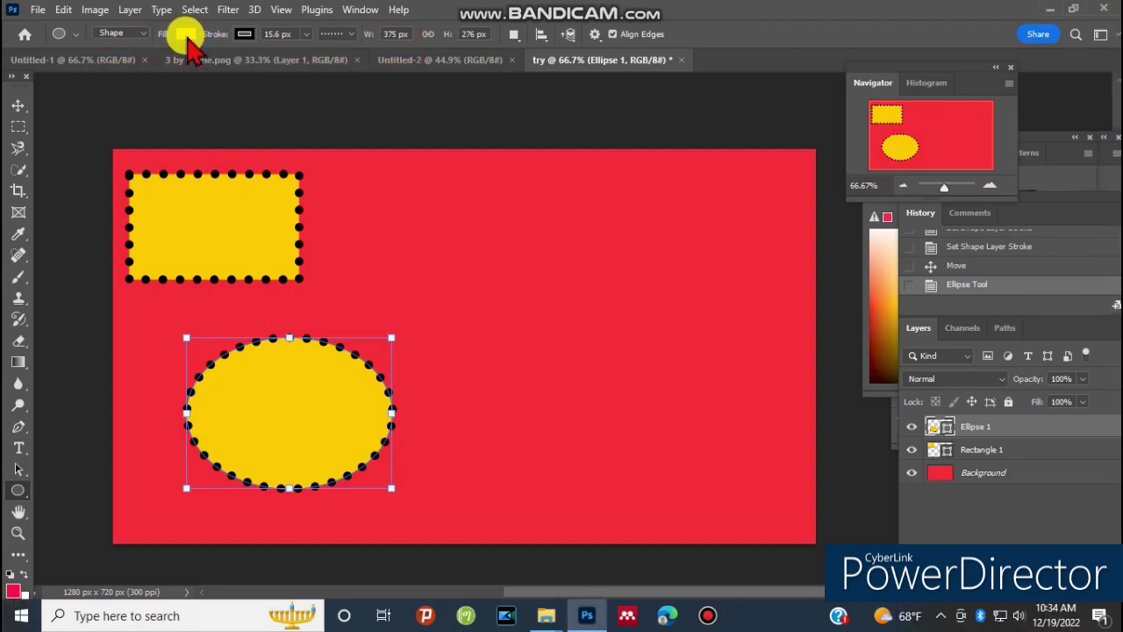
click(185, 34)
click(130, 122)
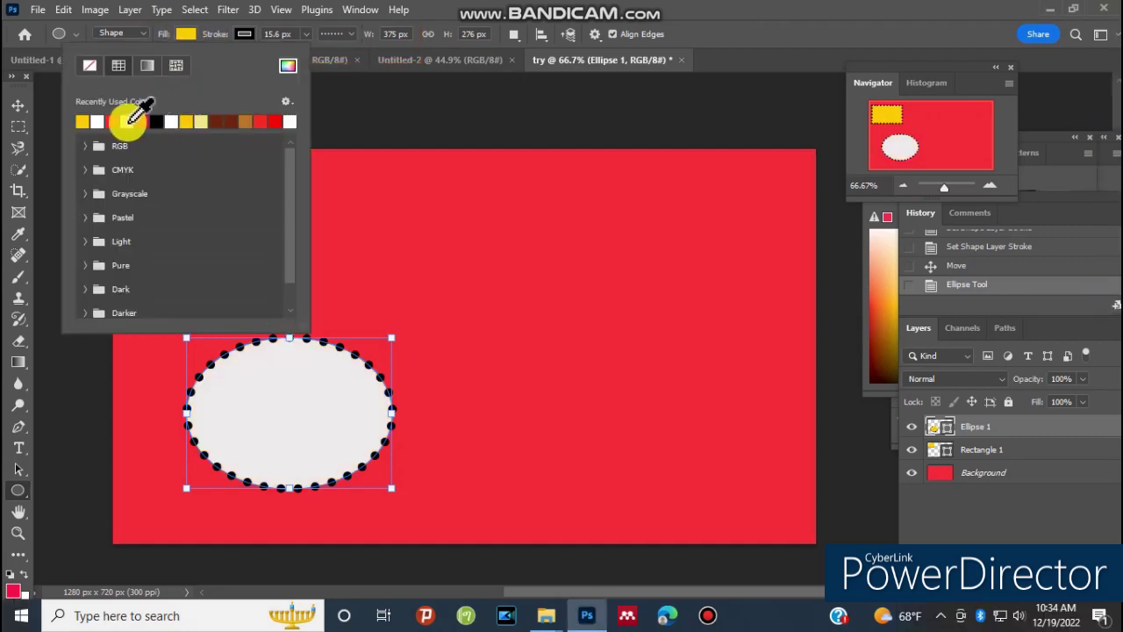
click(343, 33)
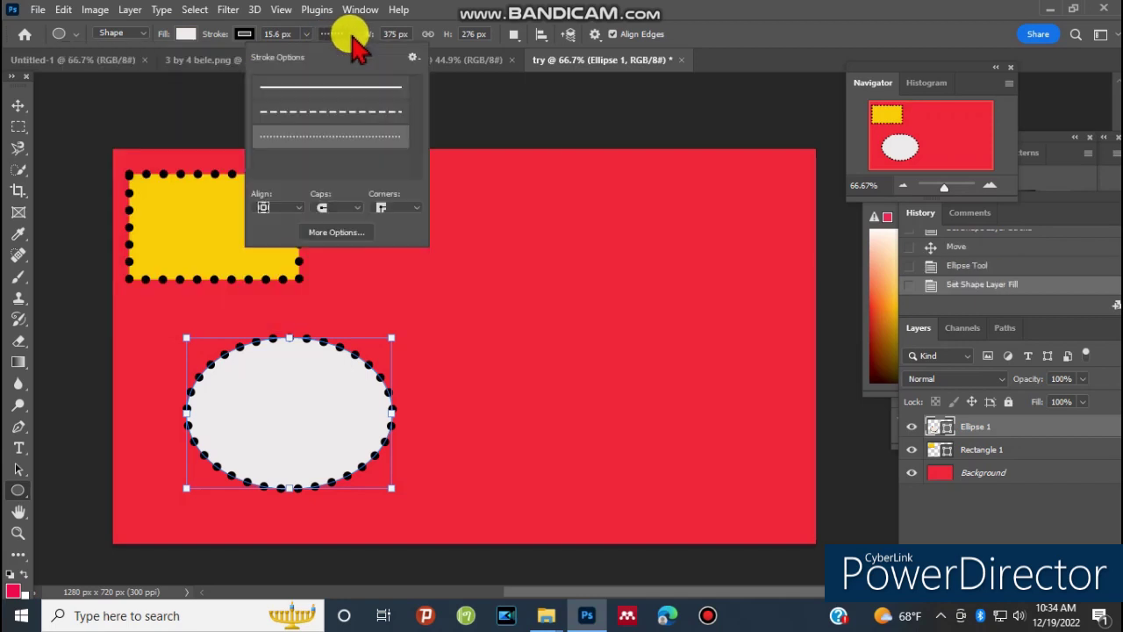
- Make the ellipse outline a solid 70.18 px stroke and move the ring left
click(343, 88)
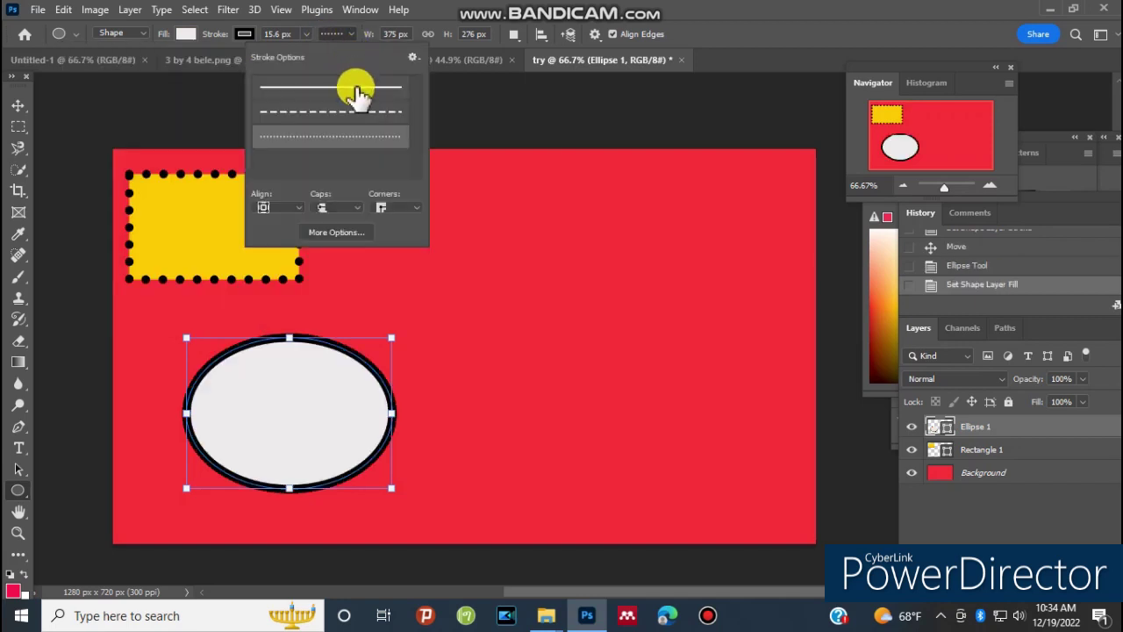
click(307, 34)
drag(321, 63, 327, 65)
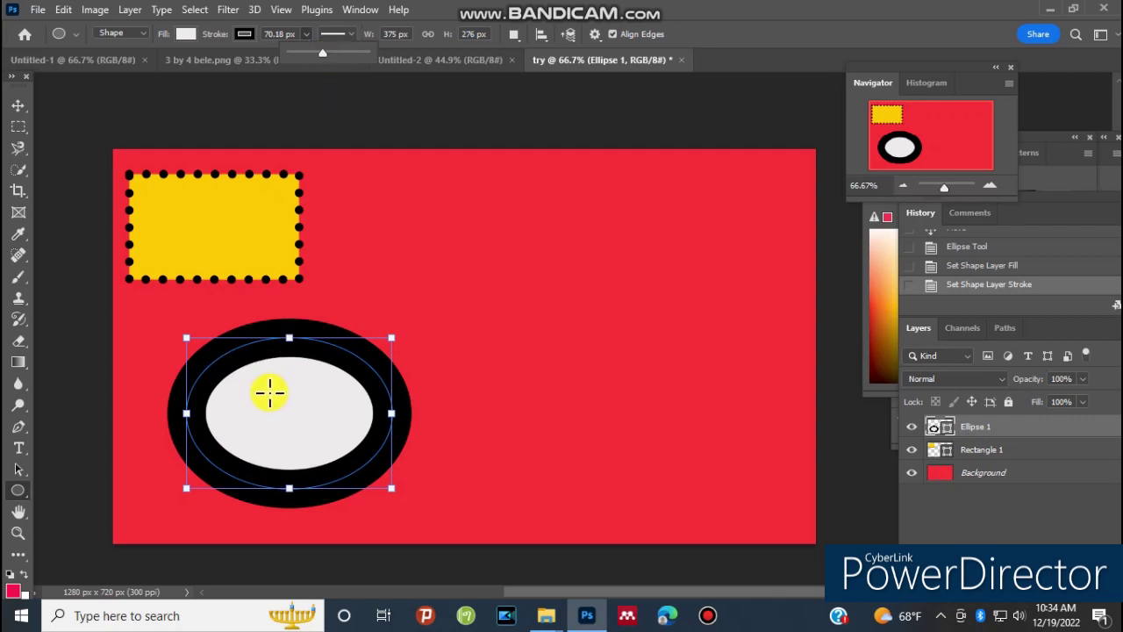
click(269, 393)
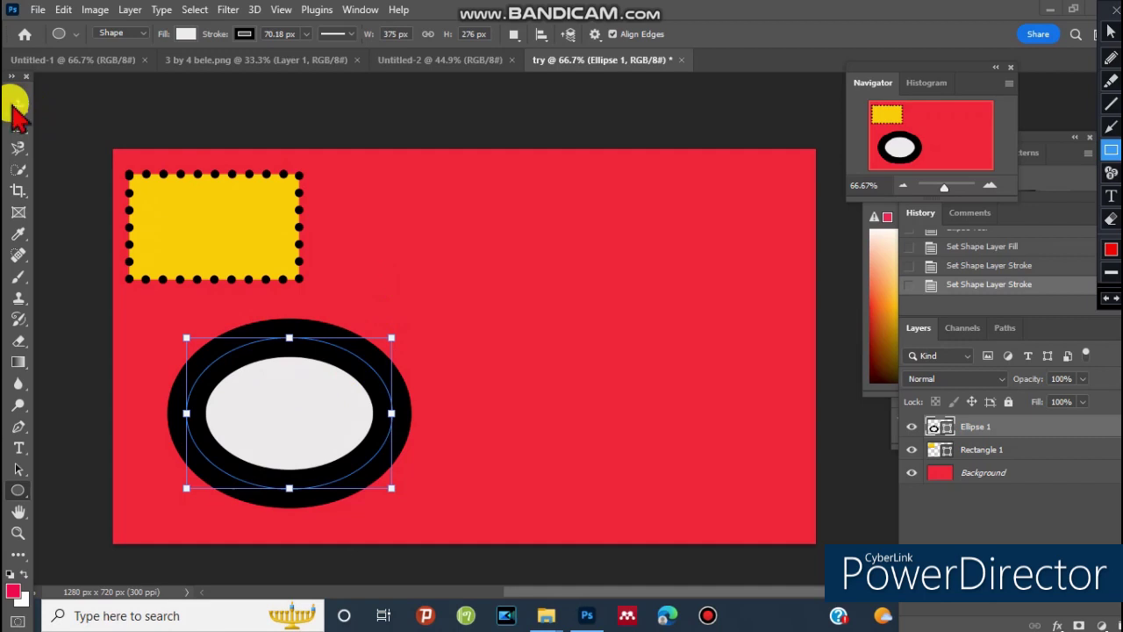
click(17, 105)
mouse_move(264, 391)
mouse_down()
mouse_move(555, 320)
mouse_move(501, 280)
mouse_move(172, 235)
mouse_move(459, 319)
mouse_move(458, 360)
mouse_move(409, 359)
mouse_move(419, 333)
mouse_move(421, 347)
mouse_move(401, 343)
mouse_move(467, 347)
mouse_move(369, 351)
mouse_move(211, 414)
mouse_up()
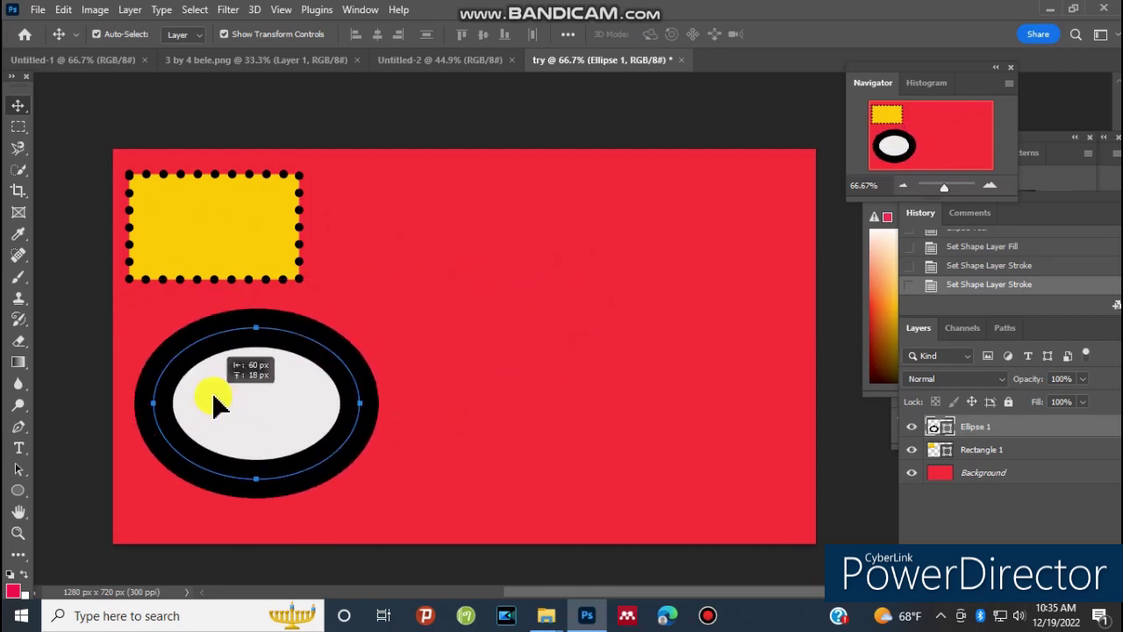
- Draw a 422 × 287 px triangle to the right of the ring
click(20, 491)
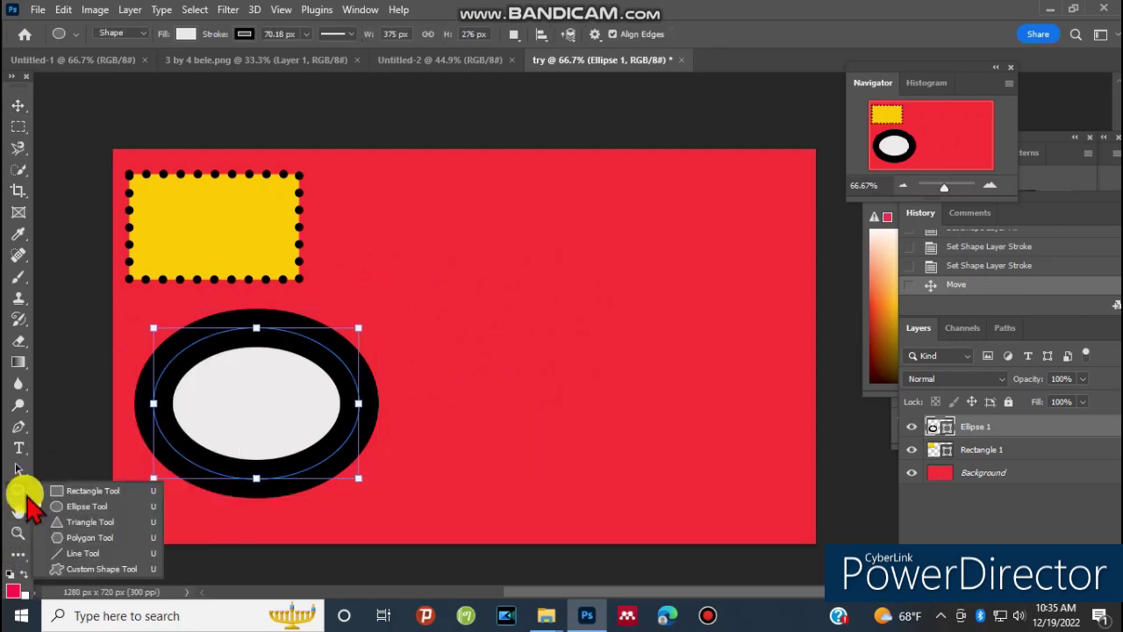
click(81, 523)
mouse_move(439, 214)
mouse_down()
mouse_move(589, 335)
mouse_move(667, 364)
mouse_up()
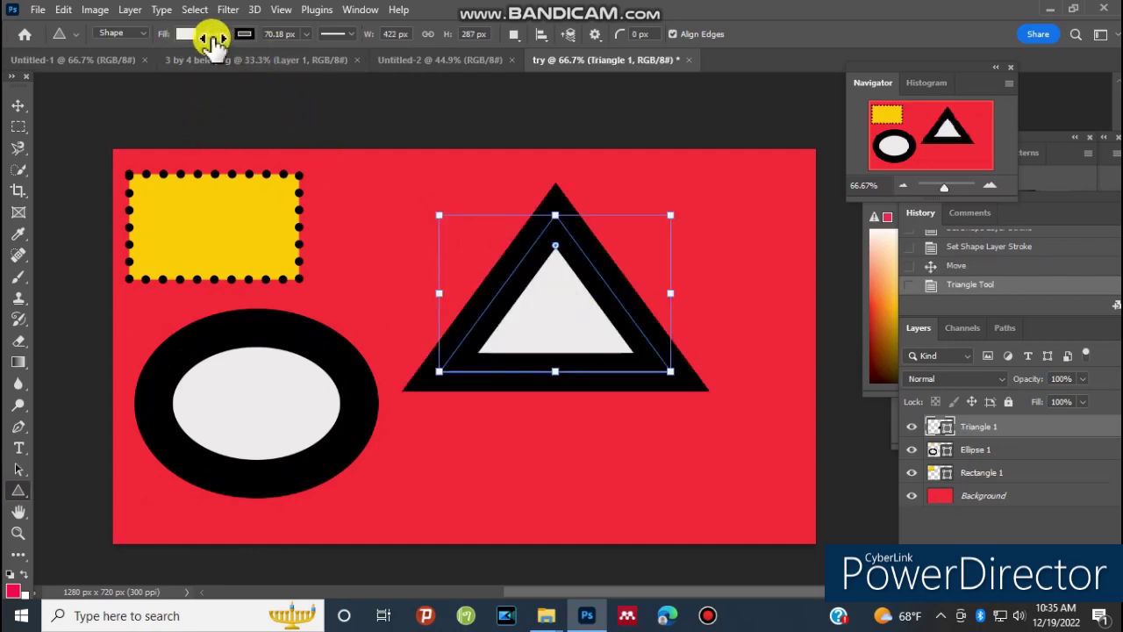
- Fill the triangle yellow after trying black and red fills
click(187, 34)
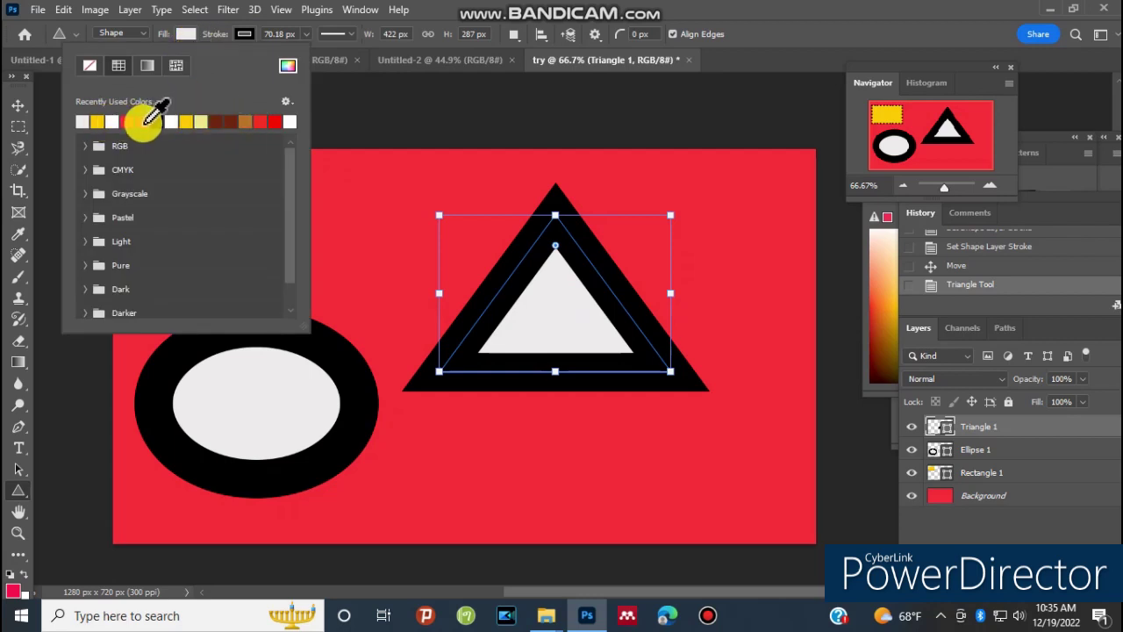
click(160, 121)
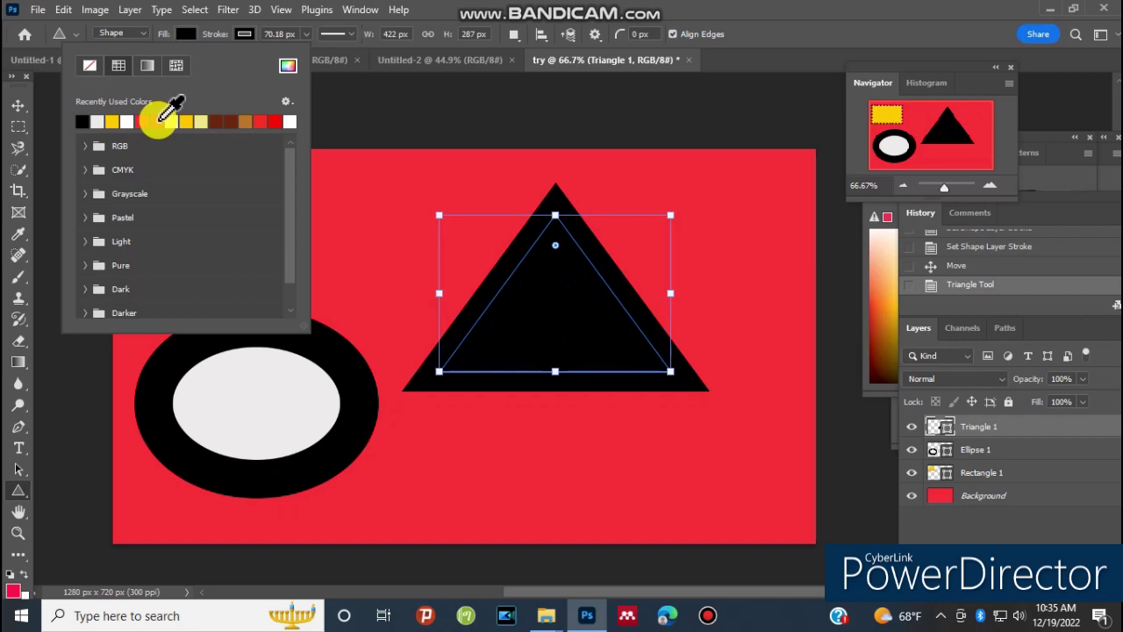
click(245, 35)
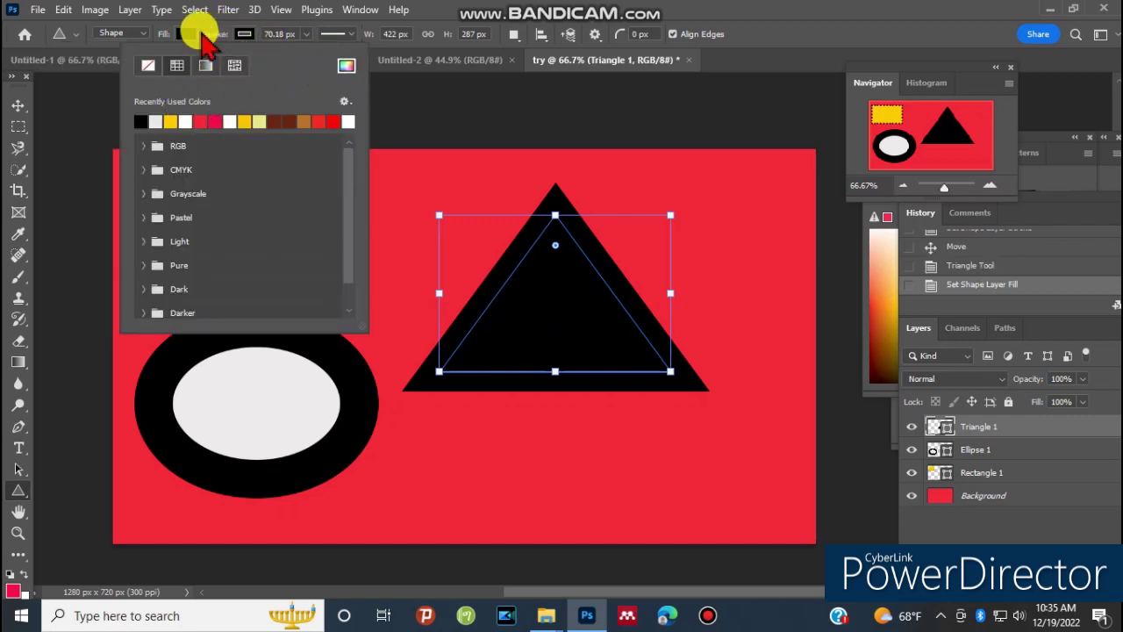
click(185, 35)
click(160, 119)
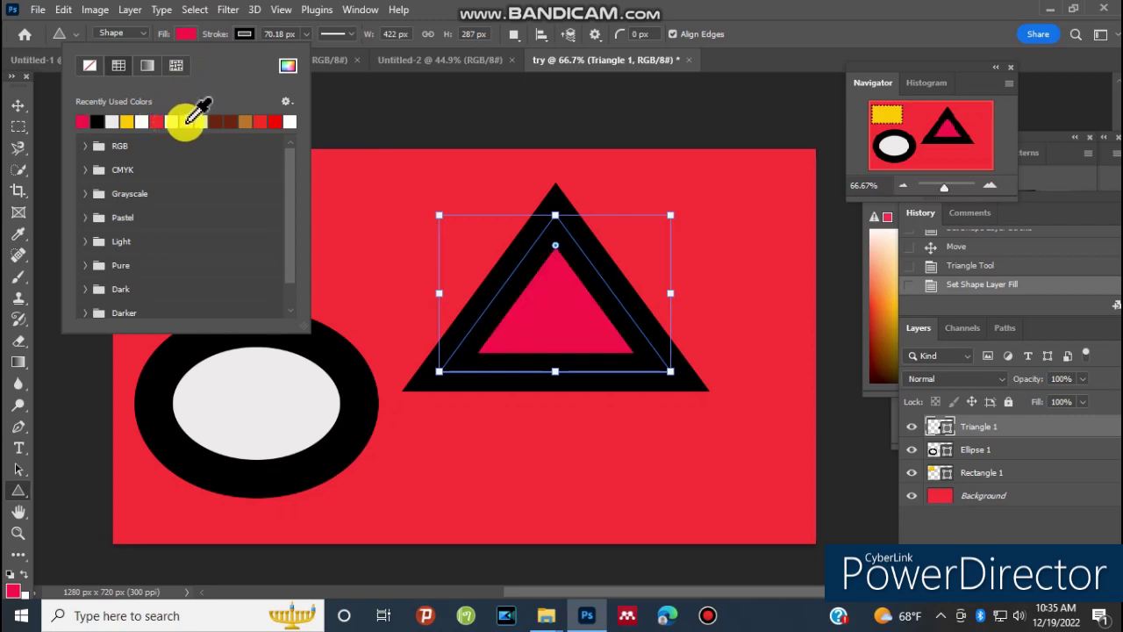
click(187, 122)
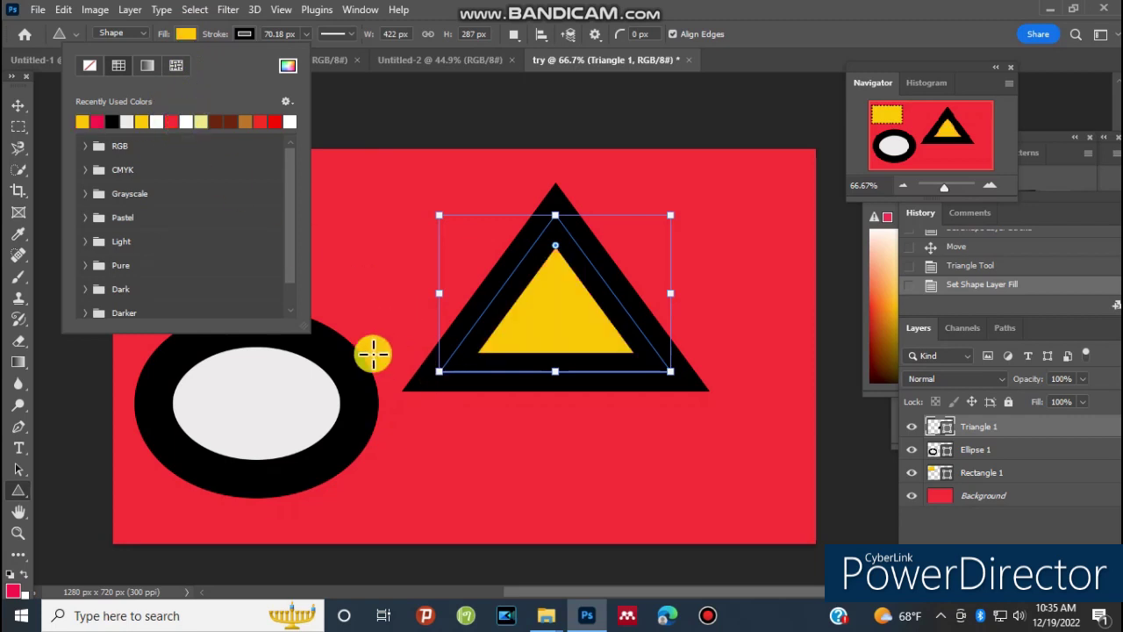
click(342, 33)
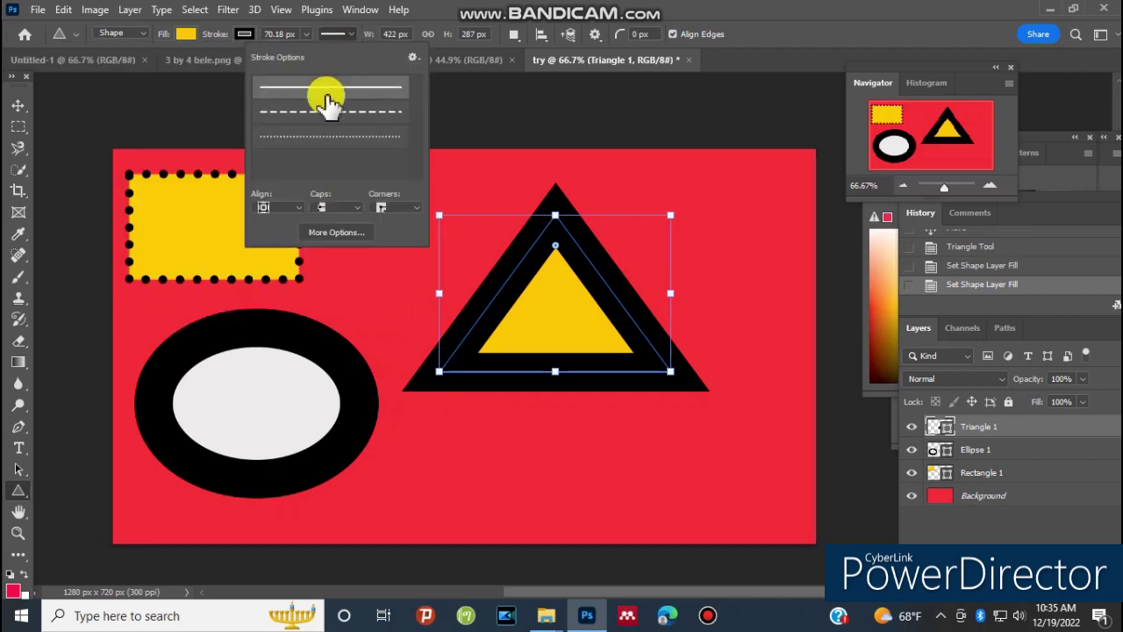
click(306, 138)
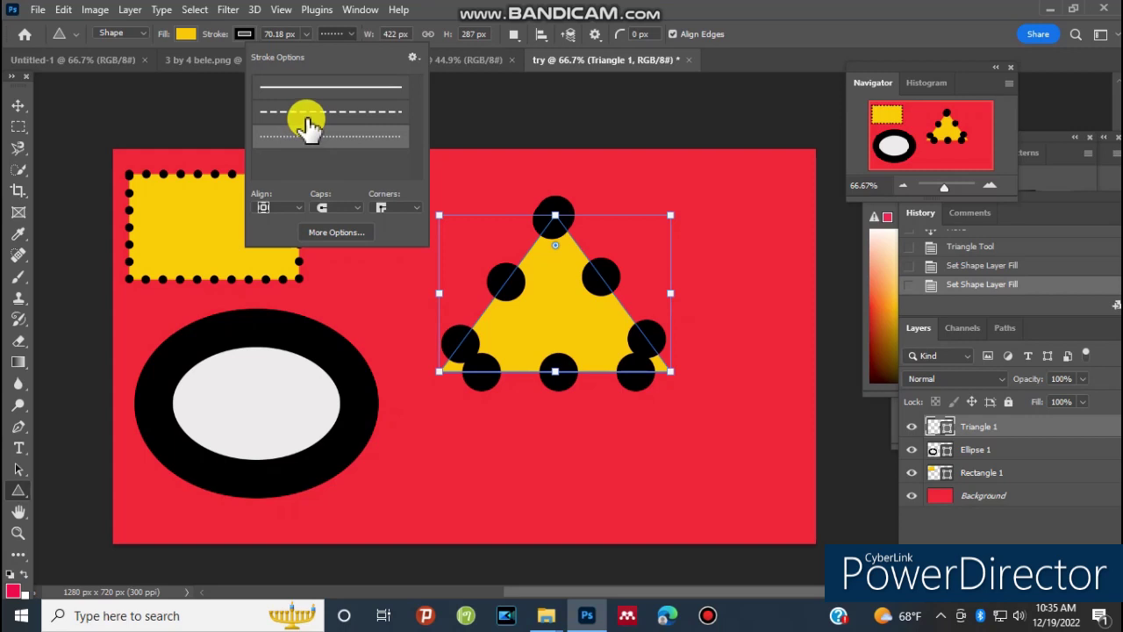
click(307, 113)
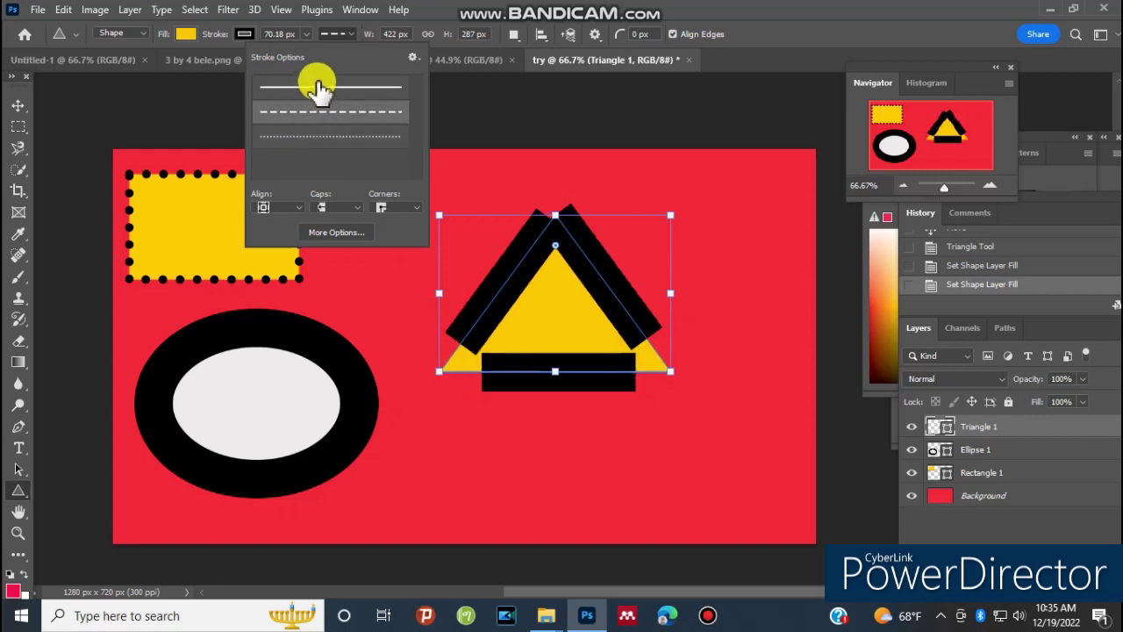
click(321, 87)
click(468, 162)
click(467, 160)
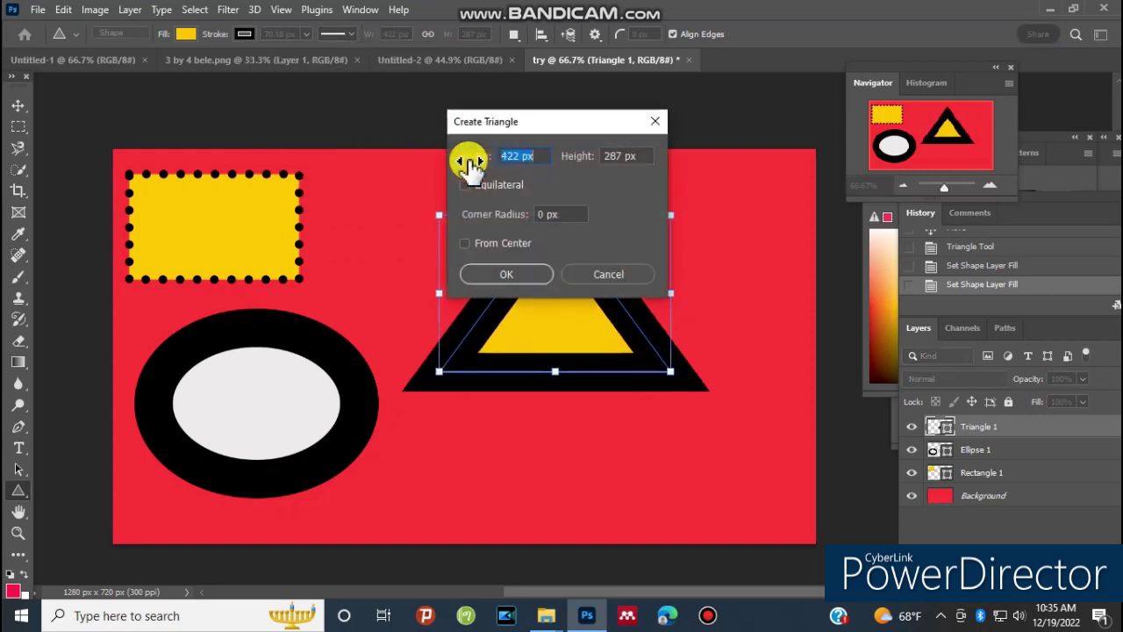
click(651, 124)
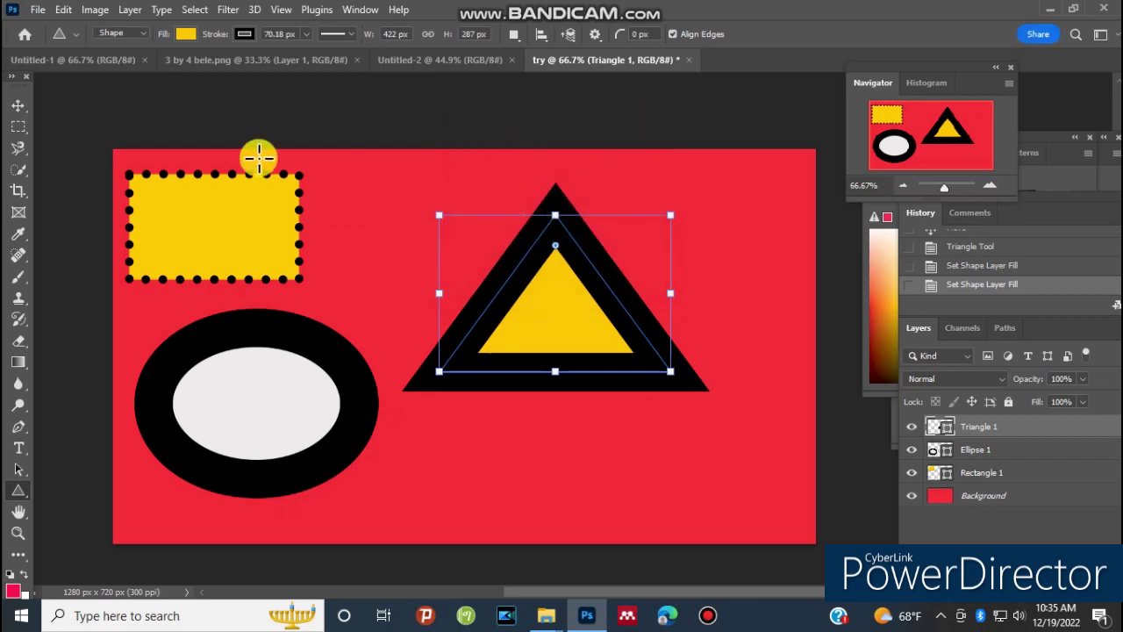
click(21, 106)
mouse_move(540, 308)
mouse_down()
mouse_move(551, 377)
mouse_move(534, 316)
mouse_move(513, 361)
mouse_up()
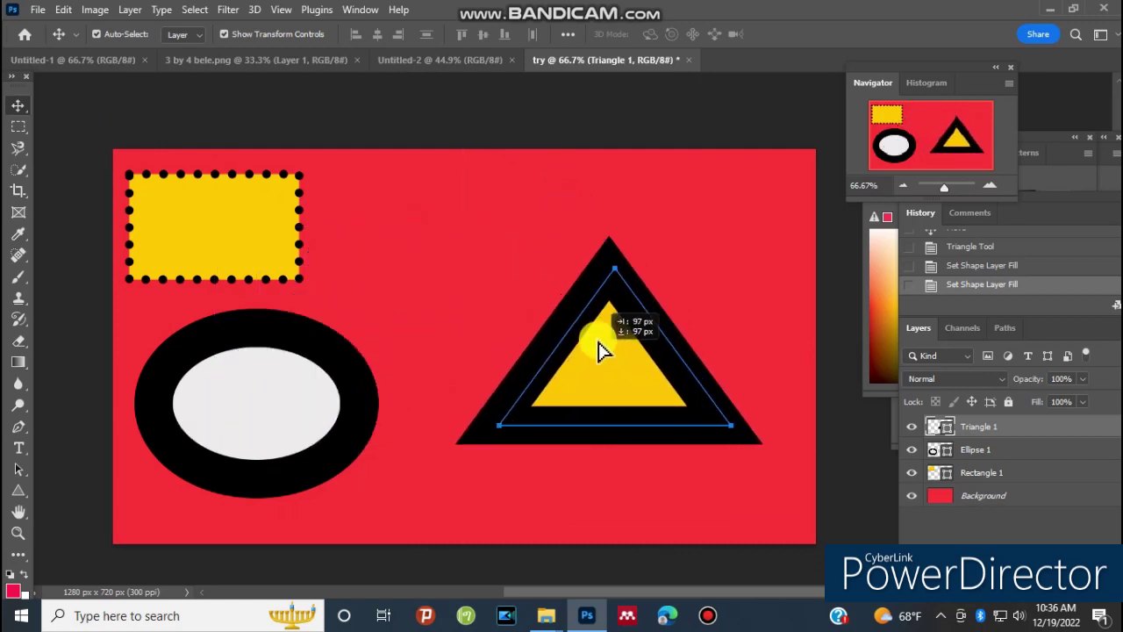
- Float the Layers panel beside the canvas and drop the triangle onto the ellipse ring
drag(513, 362, 585, 323)
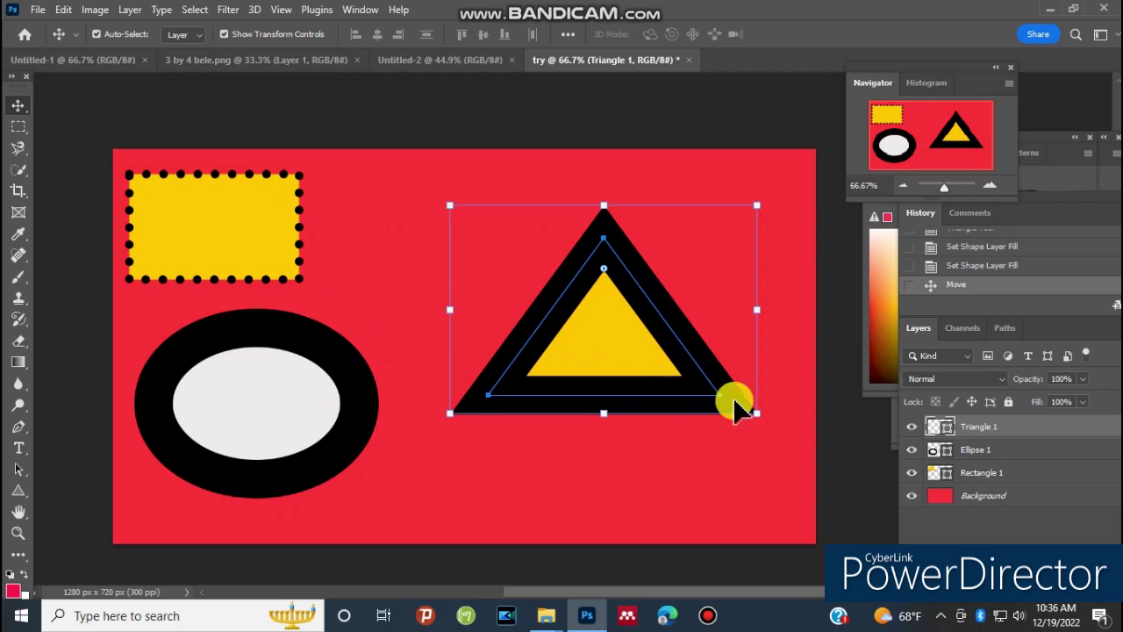
drag(1044, 330, 988, 333)
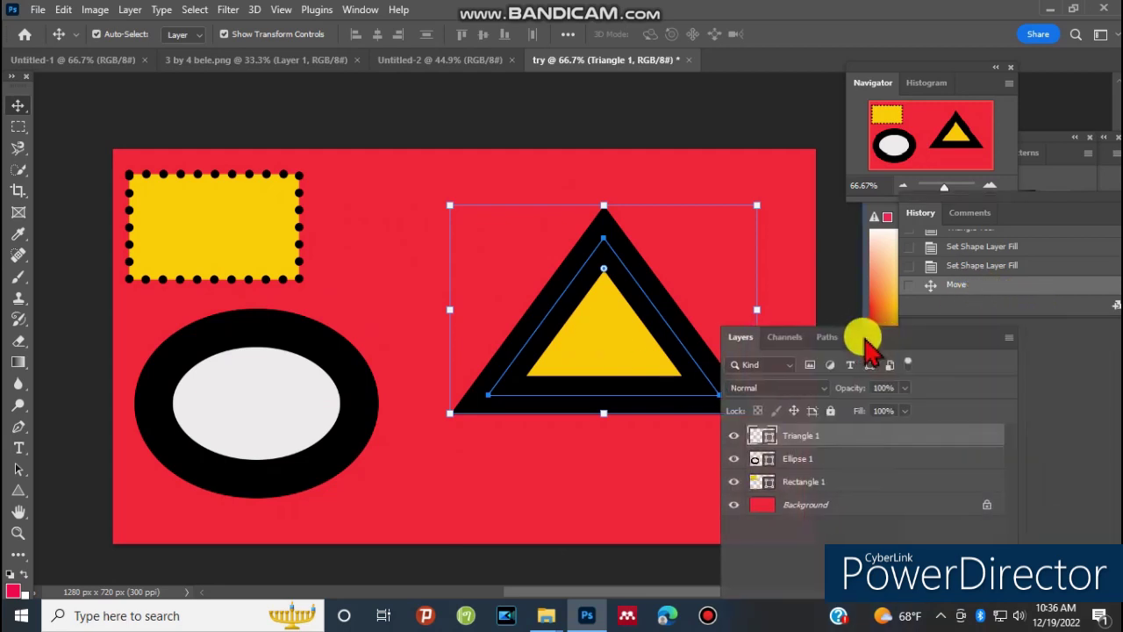
drag(988, 334, 1008, 324)
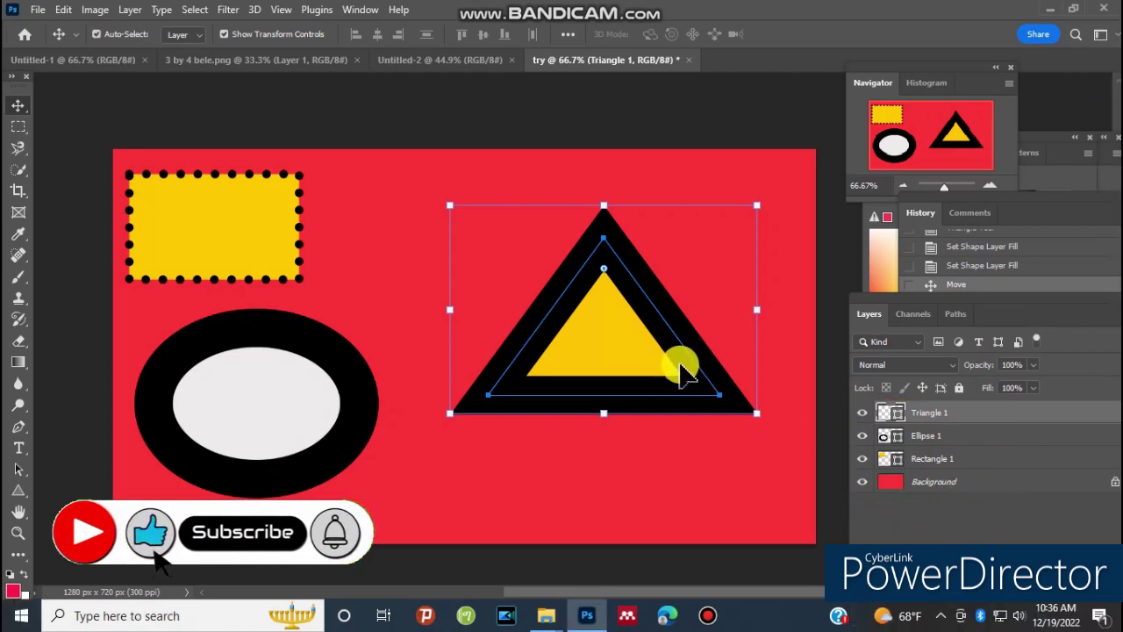
key(ctrl+h)
drag(653, 347, 390, 367)
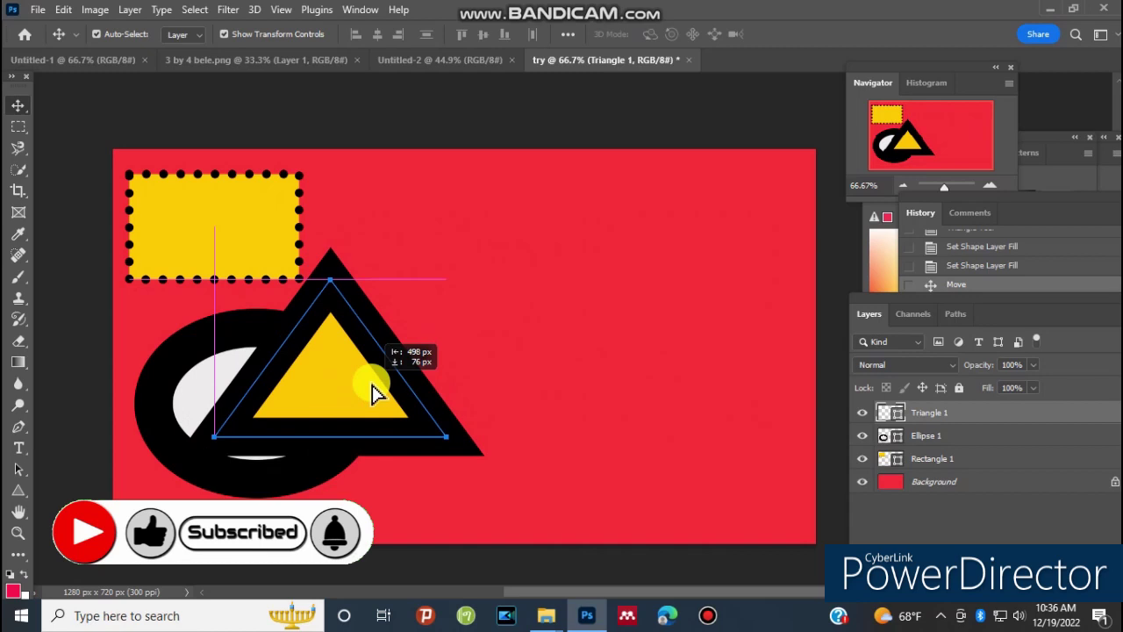
drag(390, 367, 372, 398)
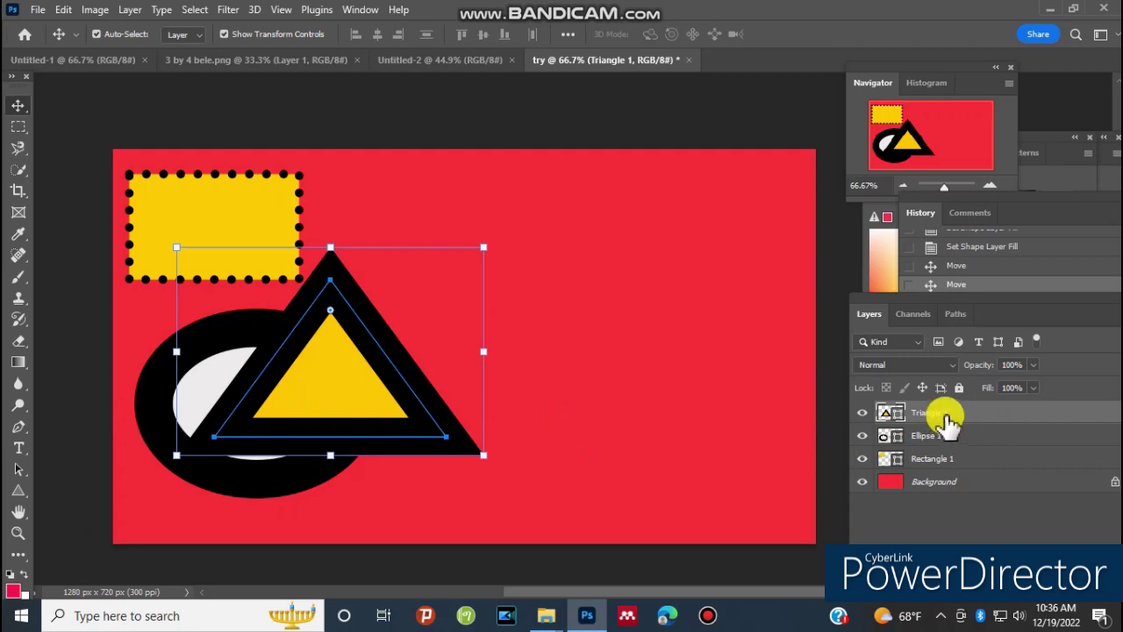
- Place Triangle 1 below Ellipse 1 and slide the triangle right beside the ring
drag(949, 421, 940, 446)
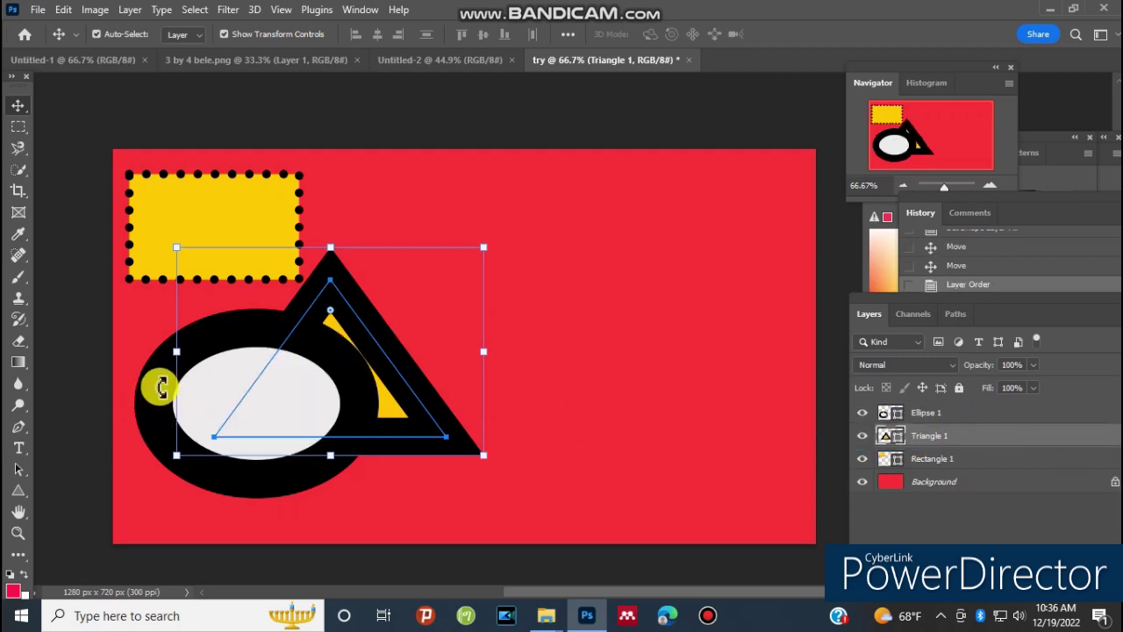
mouse_move(421, 381)
mouse_down()
mouse_move(669, 390)
mouse_move(493, 392)
mouse_up()
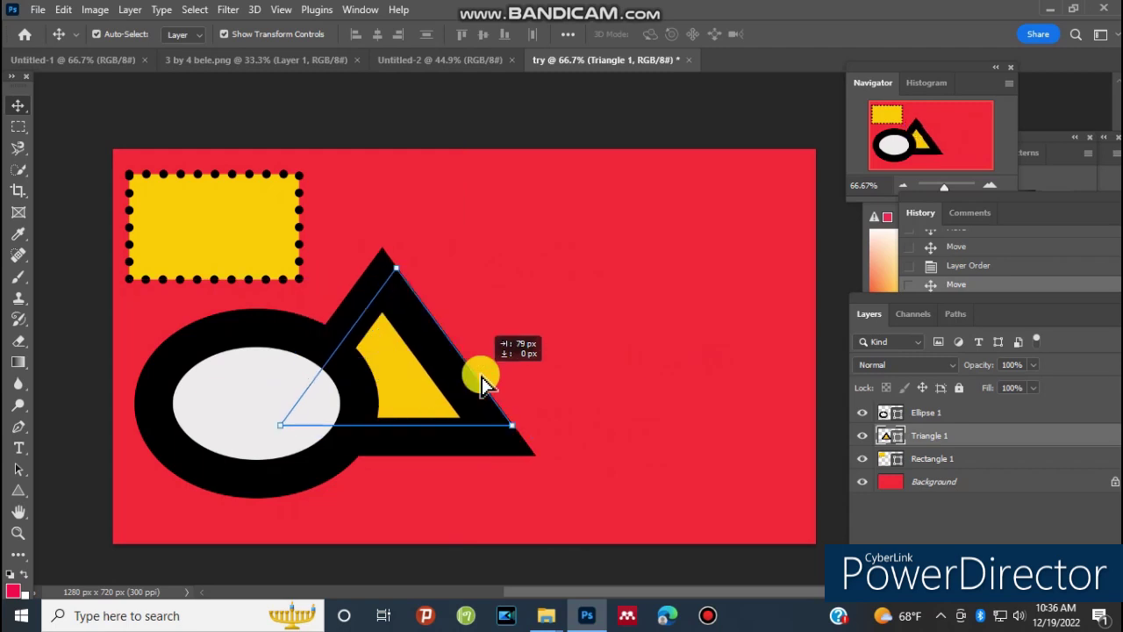
drag(492, 392, 483, 384)
click(147, 431)
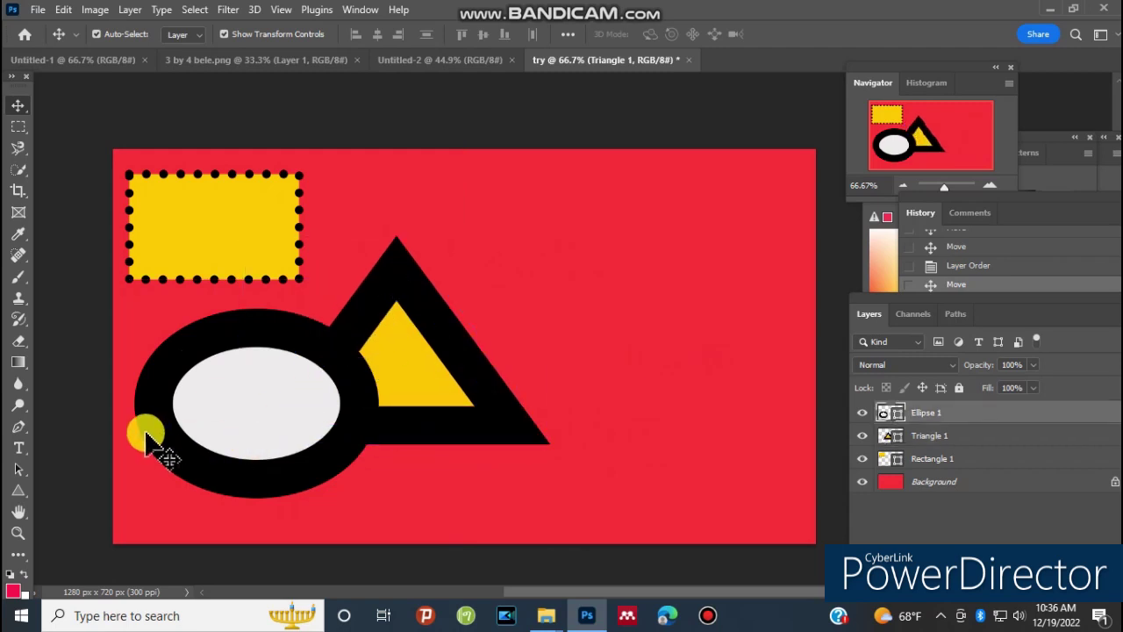
click(630, 354)
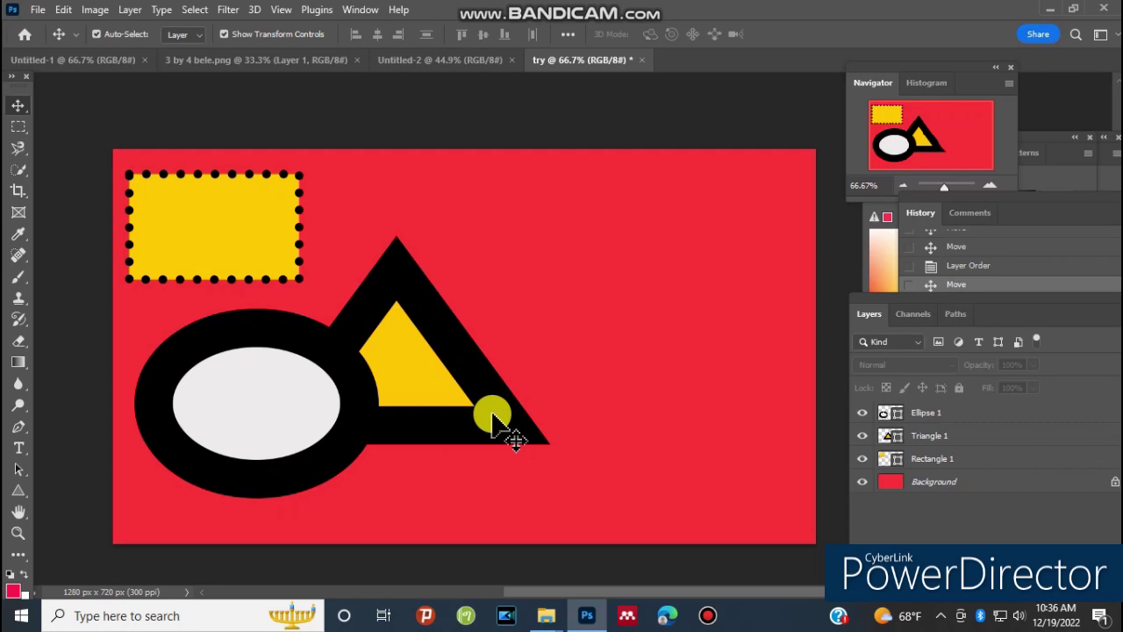
click(21, 492)
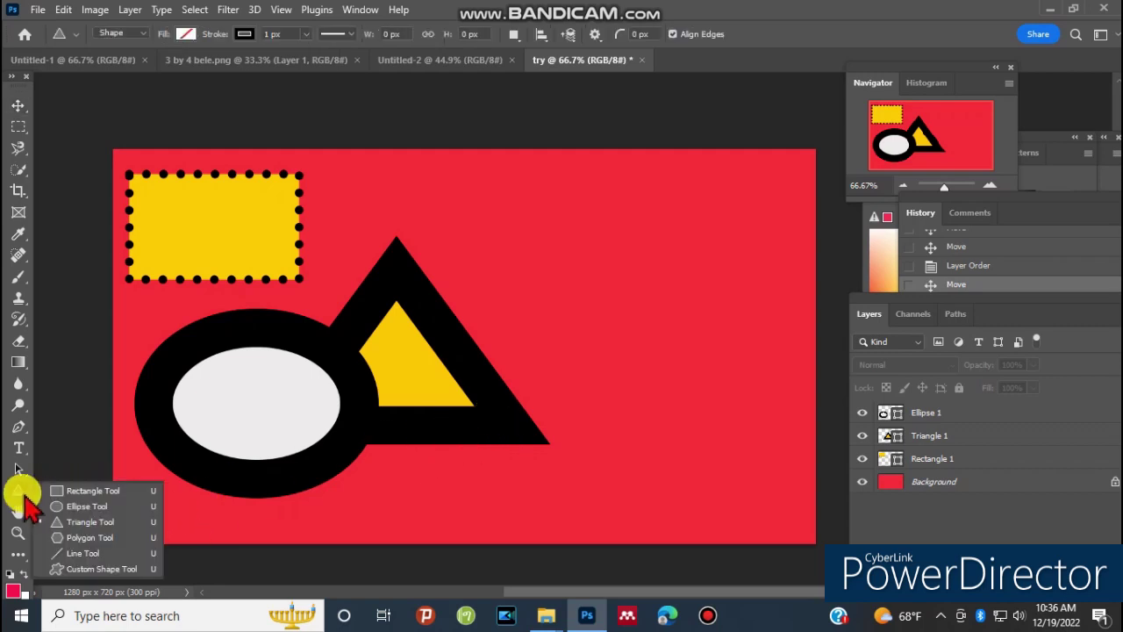
- Draw a five-sided polygon in the upper-right canvas area
click(67, 537)
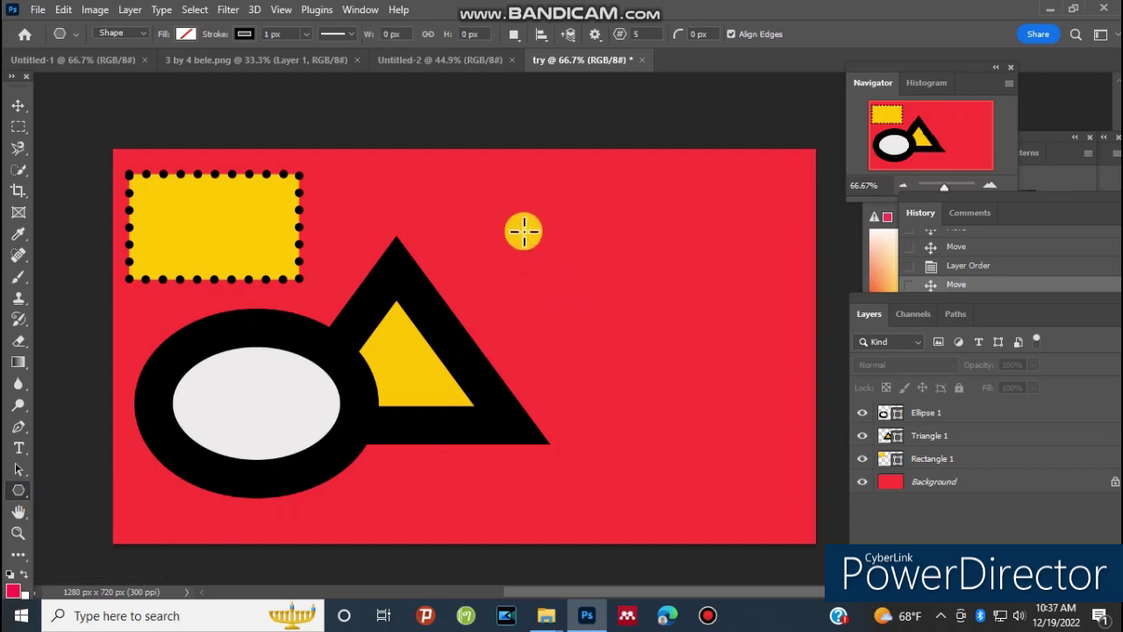
drag(516, 201, 739, 387)
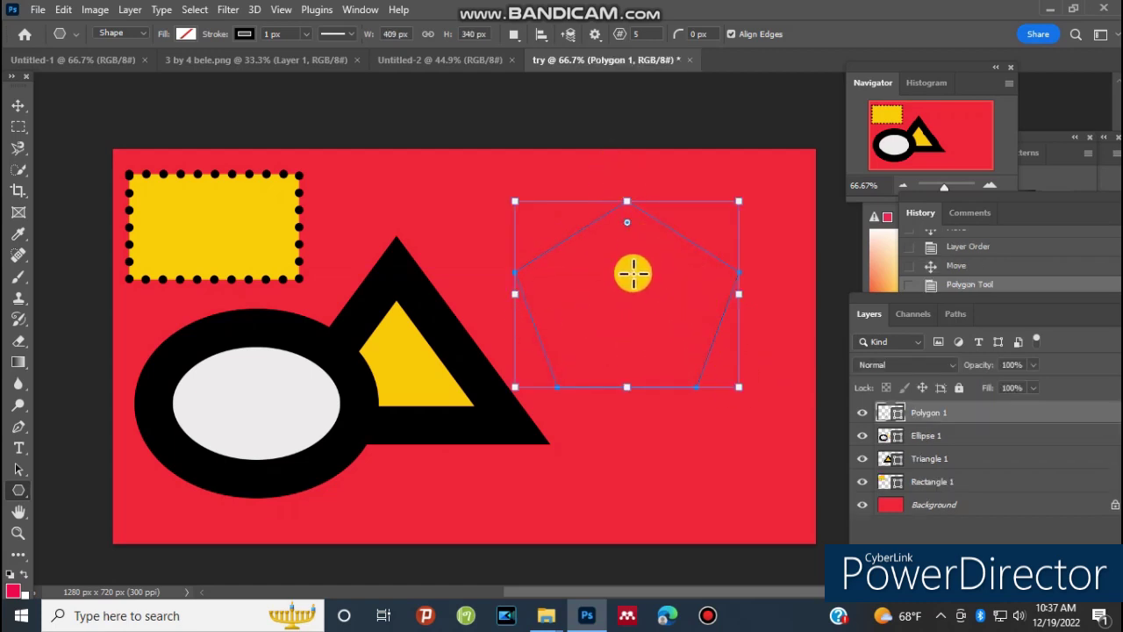
click(18, 105)
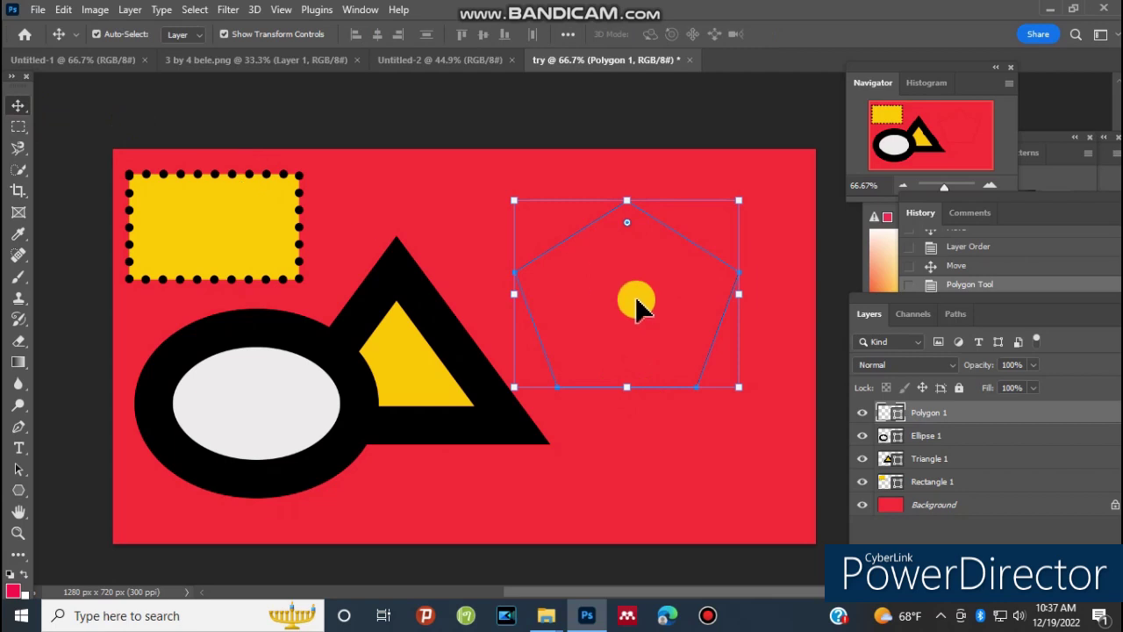
click(654, 307)
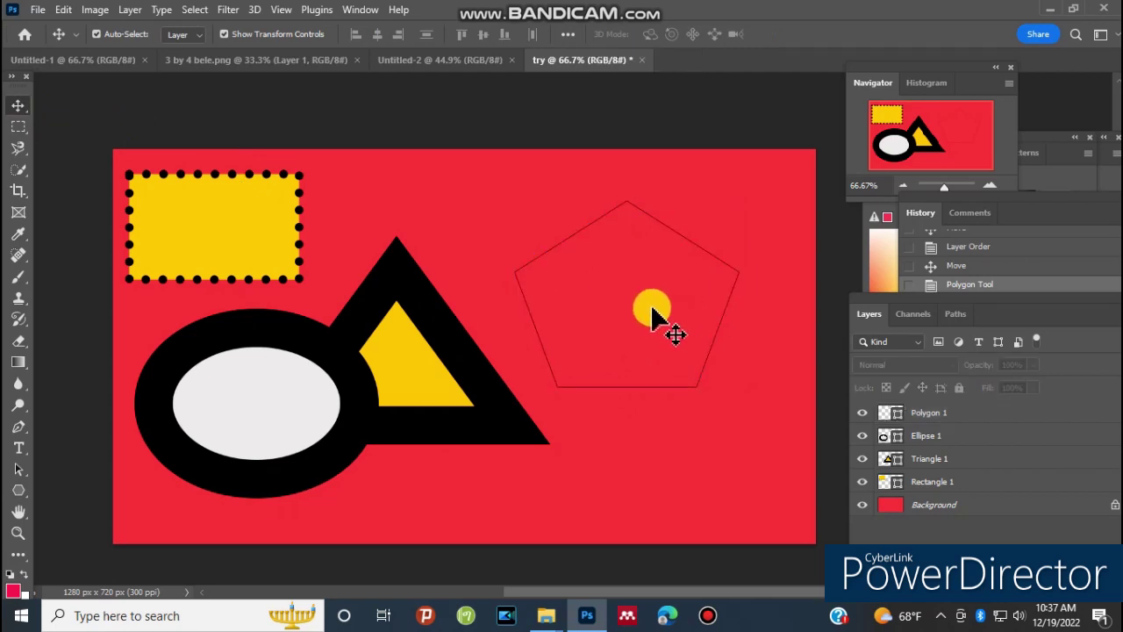
- Reselect the pentagon layer with the Move tool
mouse_move(669, 263)
mouse_down()
mouse_move(586, 247)
mouse_move(597, 252)
mouse_up()
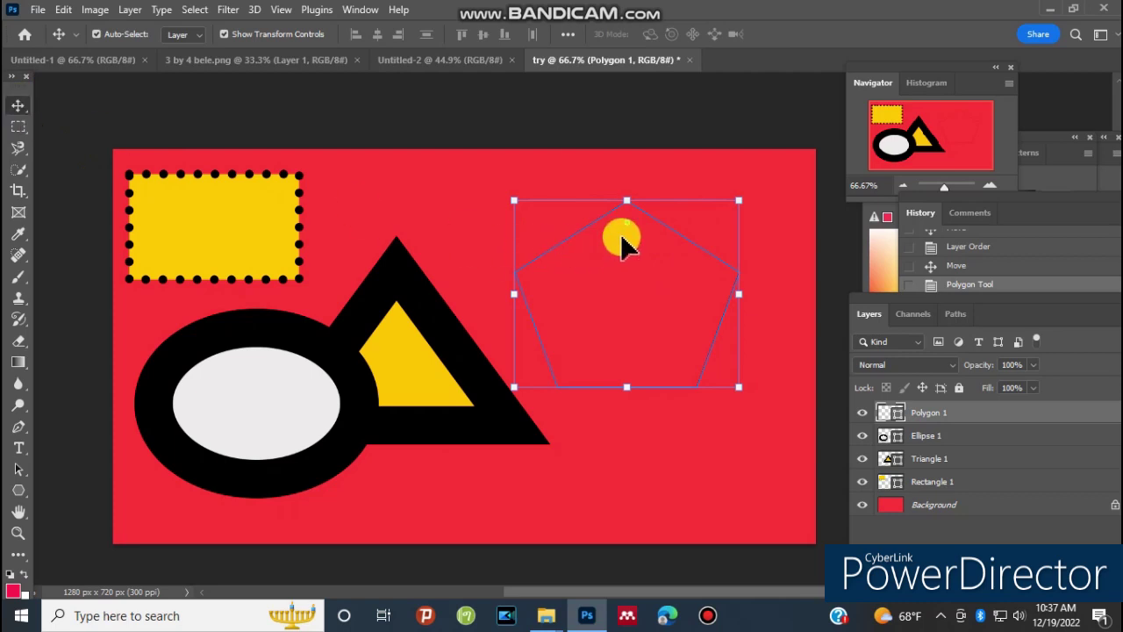
drag(621, 246, 526, 220)
click(621, 307)
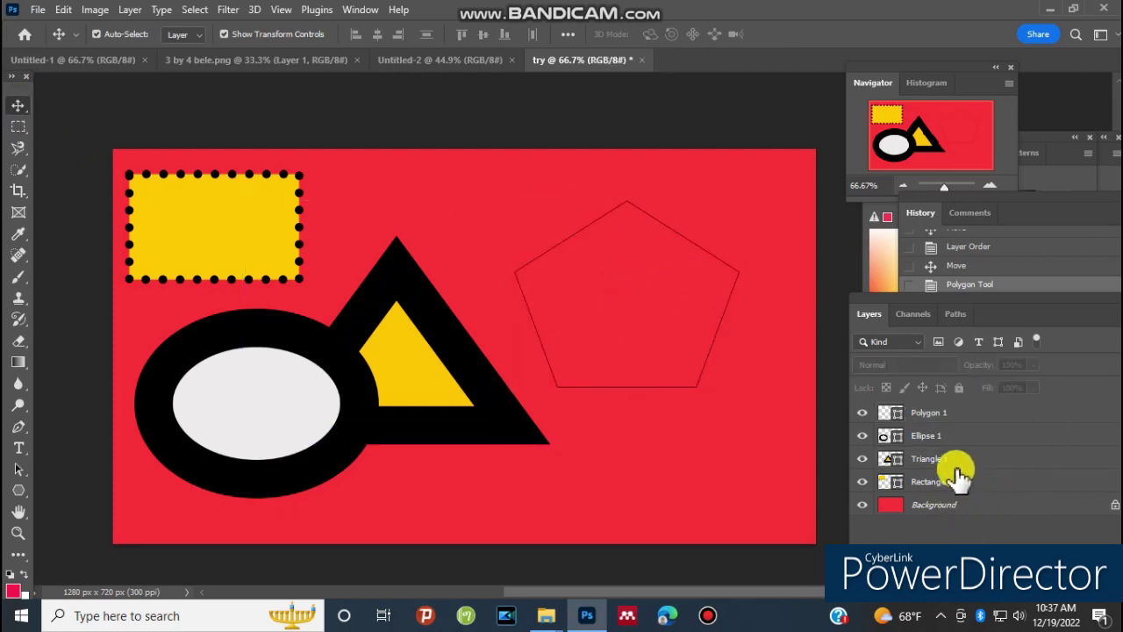
click(930, 413)
mouse_move(701, 298)
mouse_down()
mouse_move(706, 338)
mouse_move(734, 294)
mouse_move(721, 299)
mouse_up()
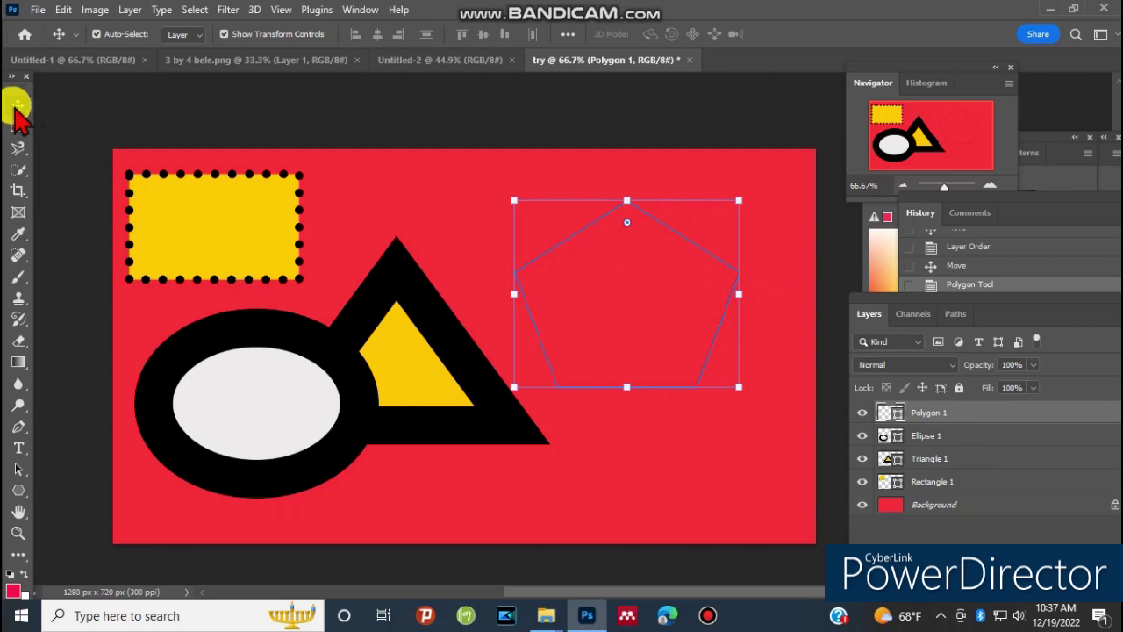
- Enlarge the pentagon proportionally to about 155%
click(584, 291)
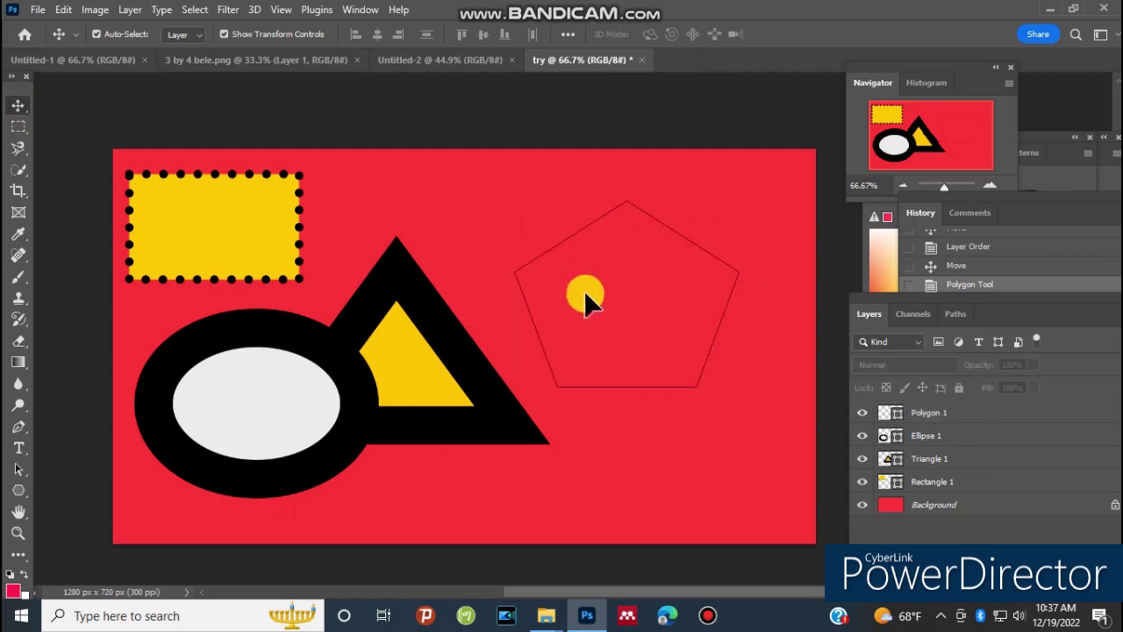
click(597, 294)
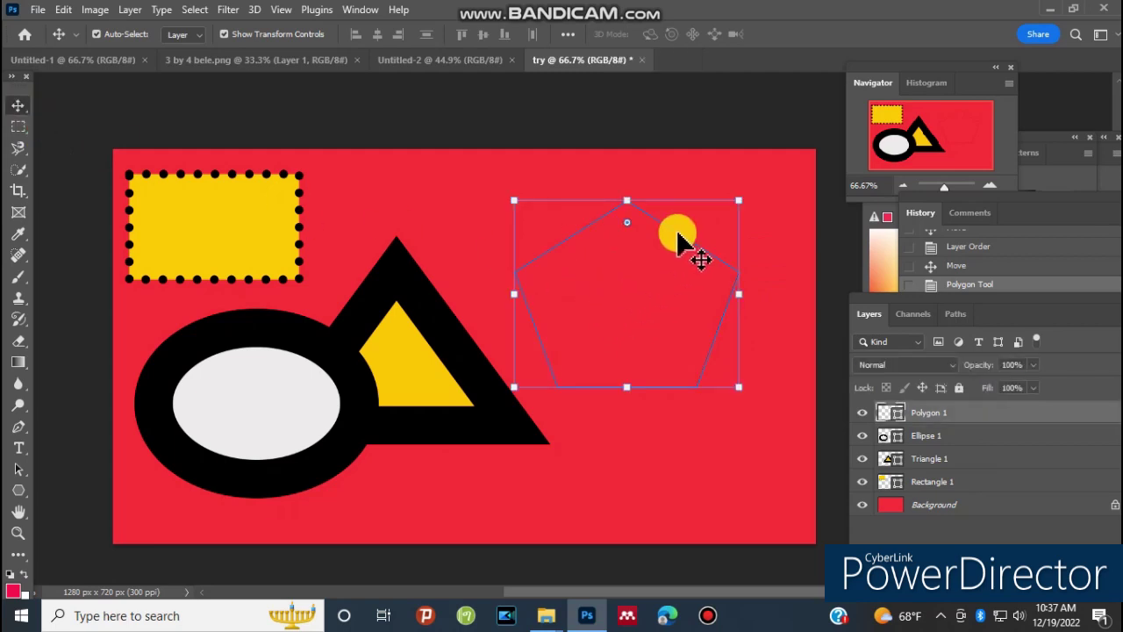
mouse_move(627, 201)
mouse_down()
mouse_move(637, 143)
mouse_move(626, 149)
mouse_up()
drag(627, 387, 626, 437)
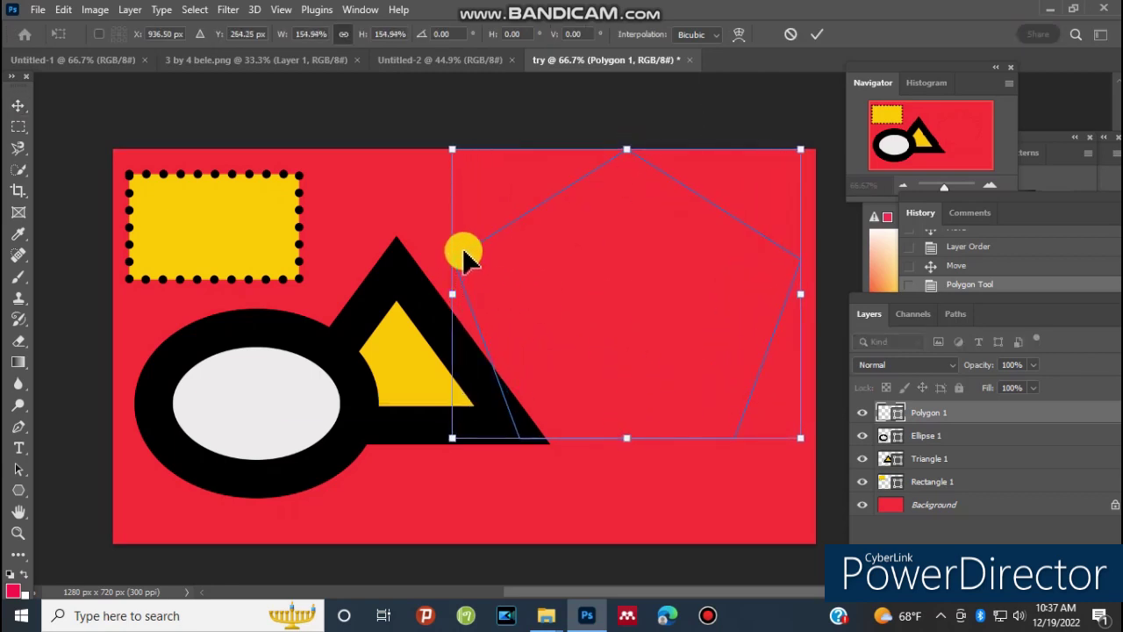
click(18, 105)
- Scale the pentagon and triangle together down to about 76.5%
mouse_move(554, 269)
mouse_down()
mouse_move(514, 275)
mouse_move(401, 254)
mouse_up()
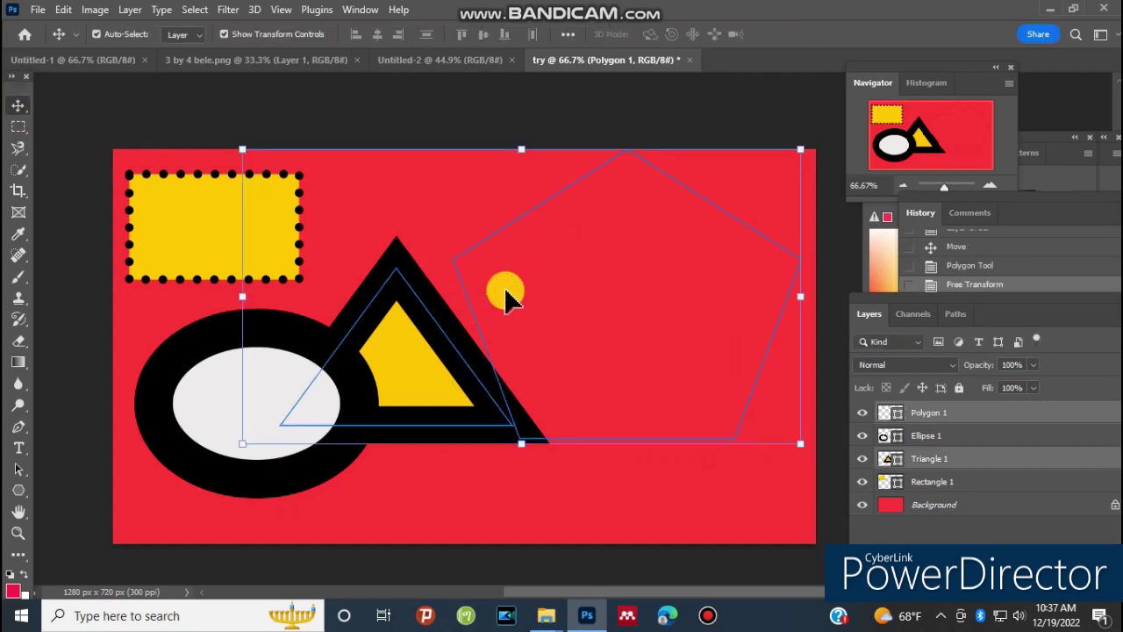
mouse_move(242, 151)
mouse_down()
mouse_move(514, 306)
mouse_move(342, 238)
mouse_up()
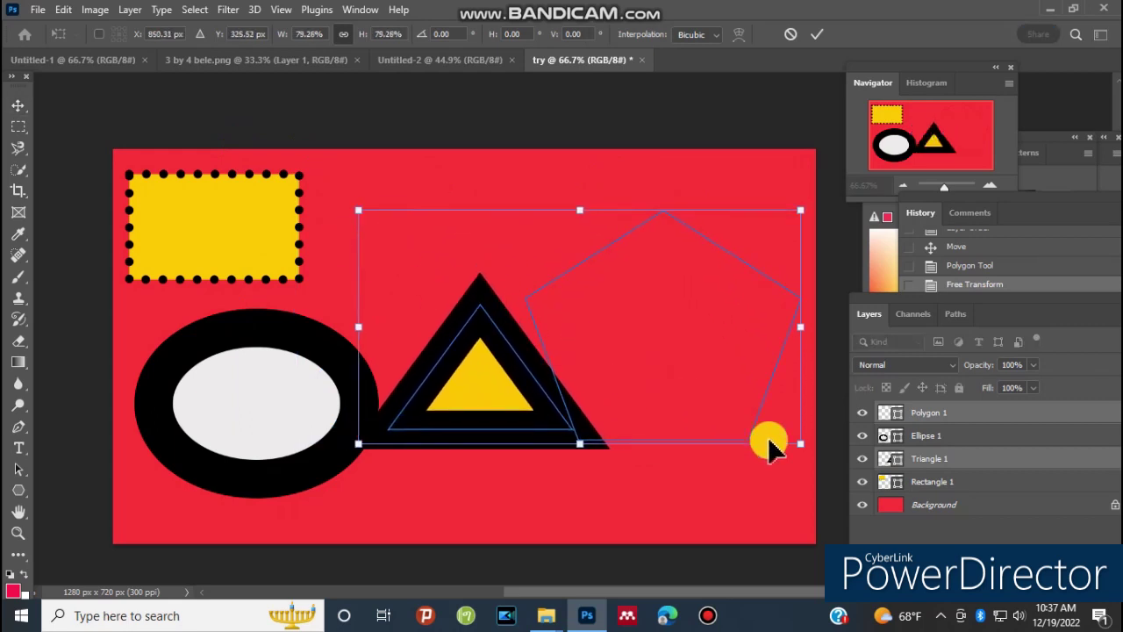
drag(800, 443, 725, 358)
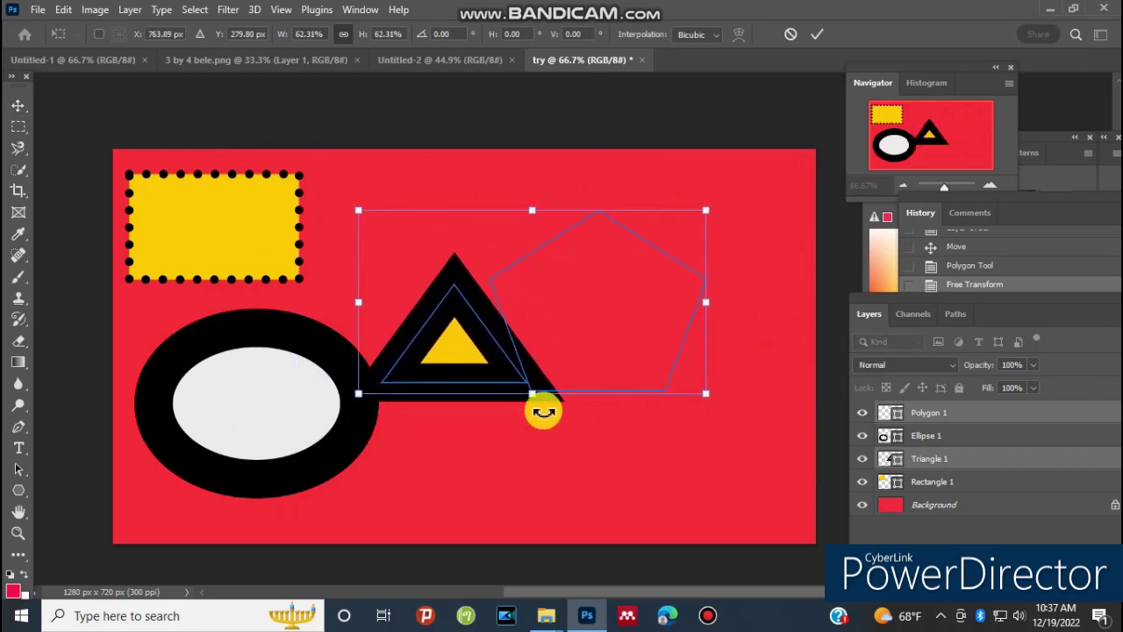
mouse_move(531, 392)
mouse_down()
mouse_move(533, 328)
mouse_move(535, 434)
mouse_up()
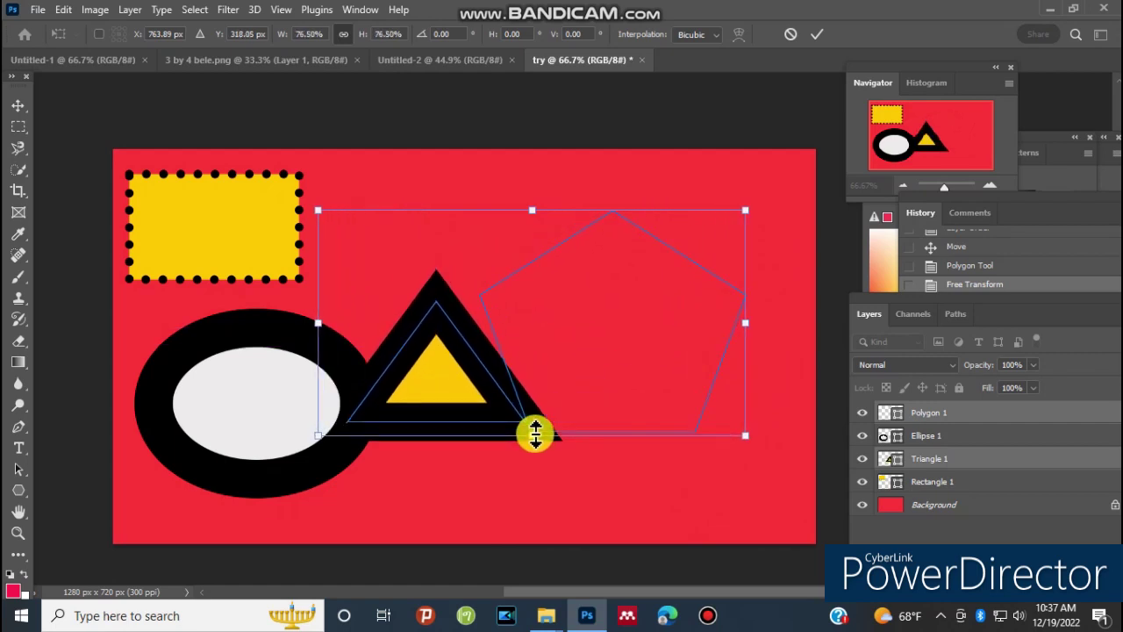
key(Return)
- Enlarge the pentagon slightly to about 106% and select the ellipse ring layer
drag(965, 314, 983, 325)
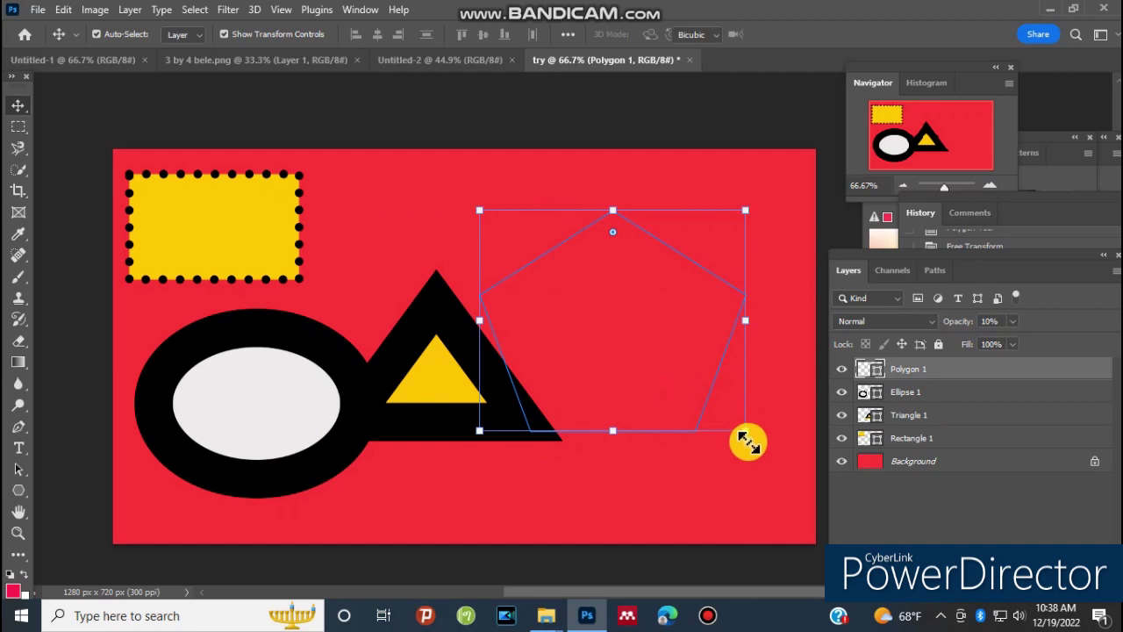
drag(744, 431, 761, 443)
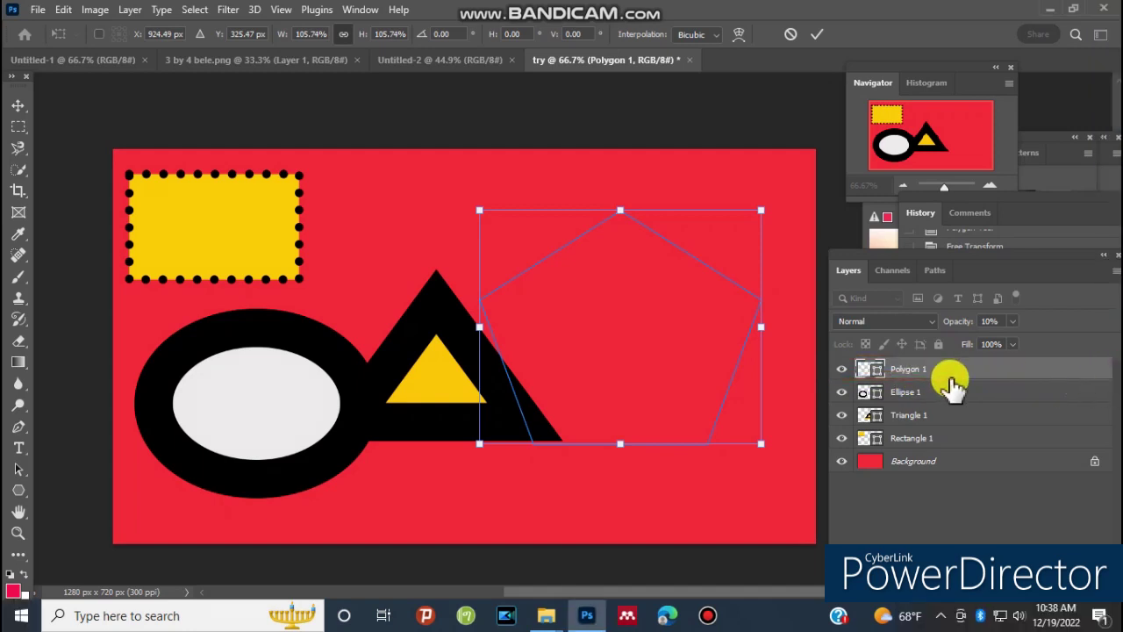
key(Return)
click(251, 371)
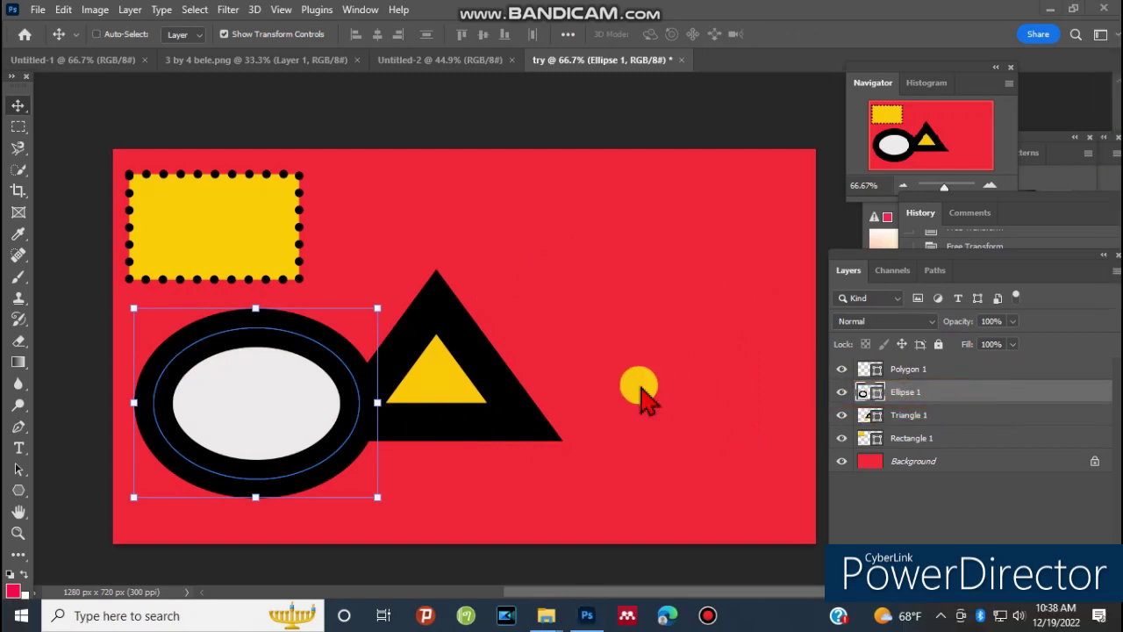
- Delete the Polygon 1 pentagon layer, confirming the deletion prompt
click(913, 372)
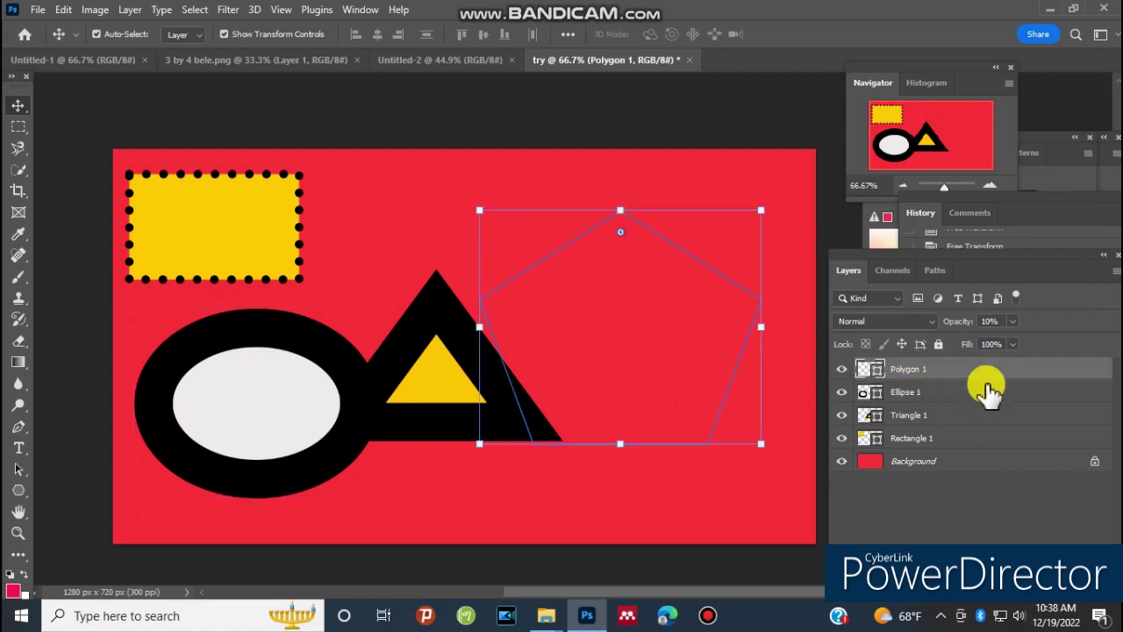
mouse_move(1111, 166)
click(1109, 128)
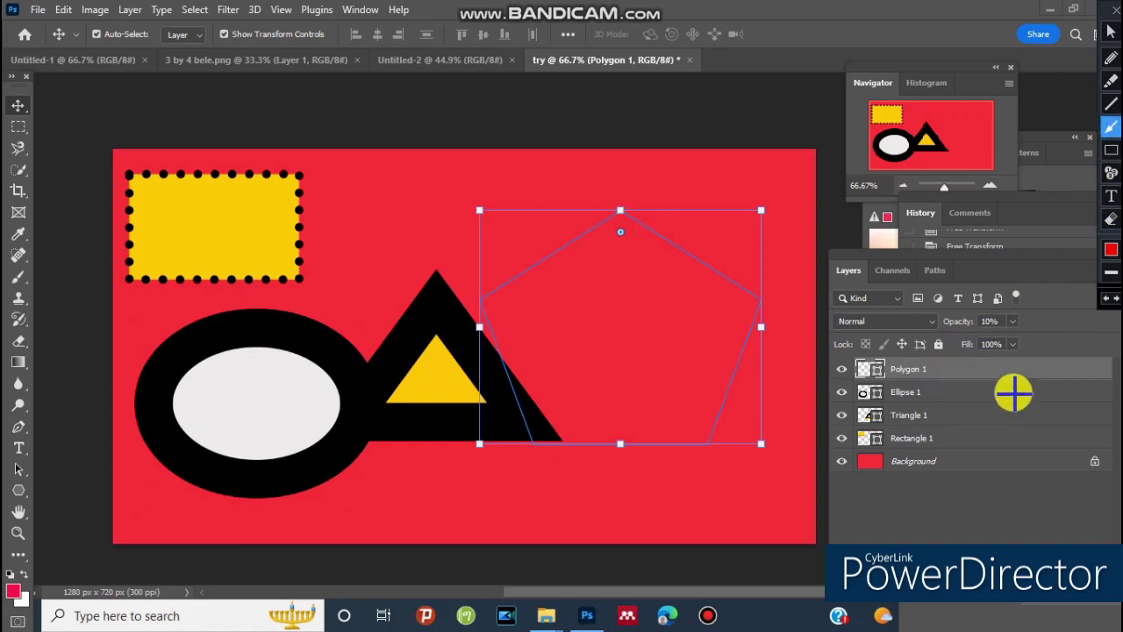
drag(1035, 379, 1087, 535)
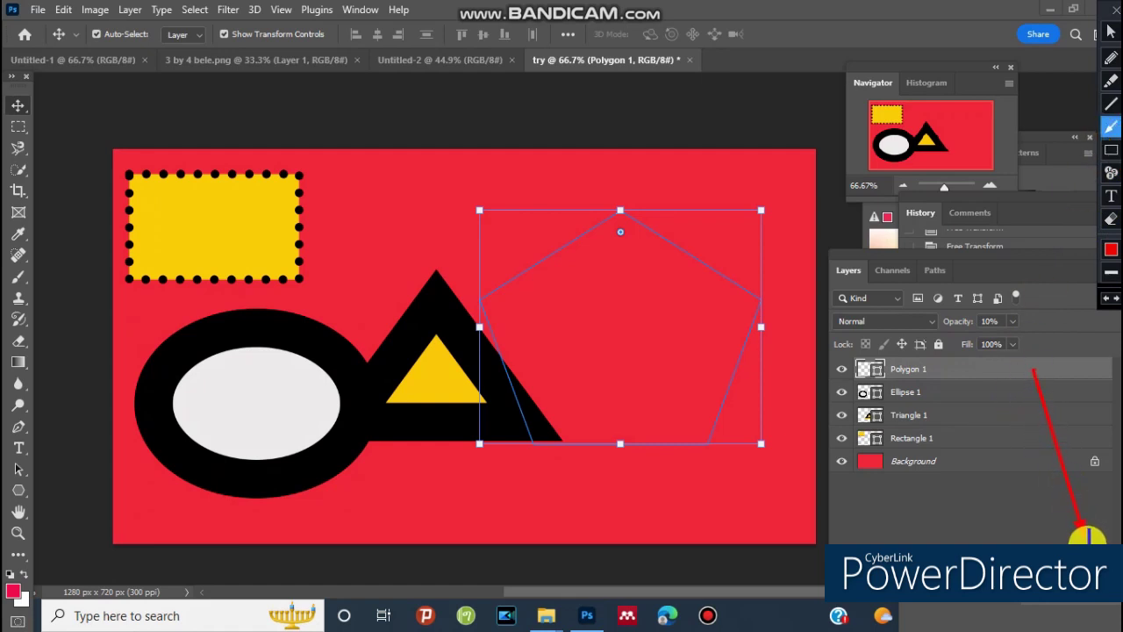
key(Escape)
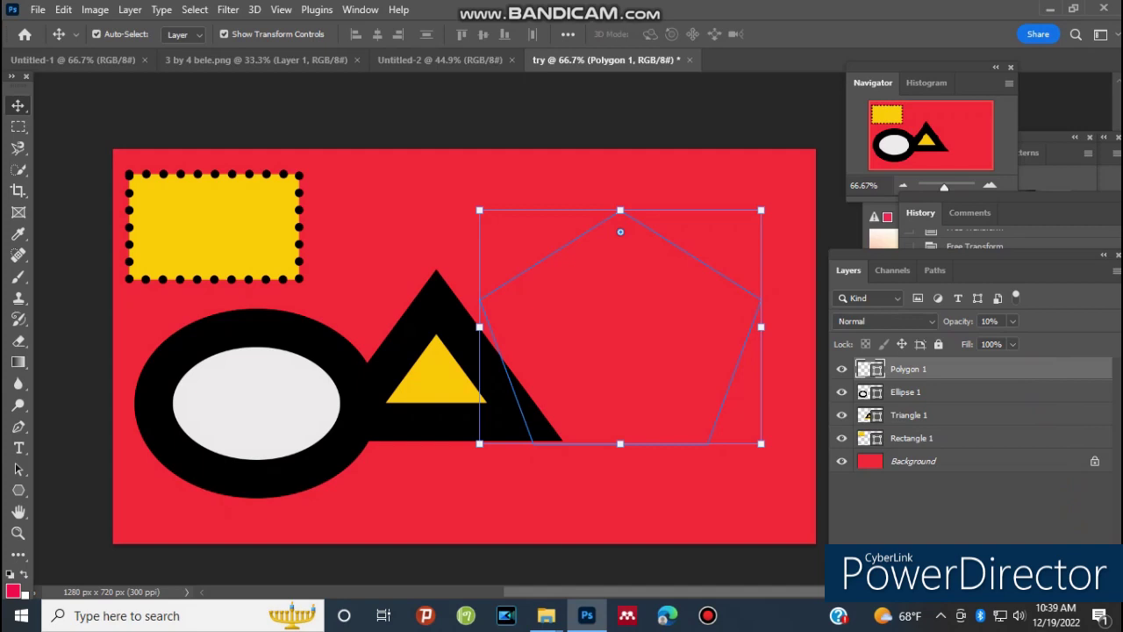
key(Delete)
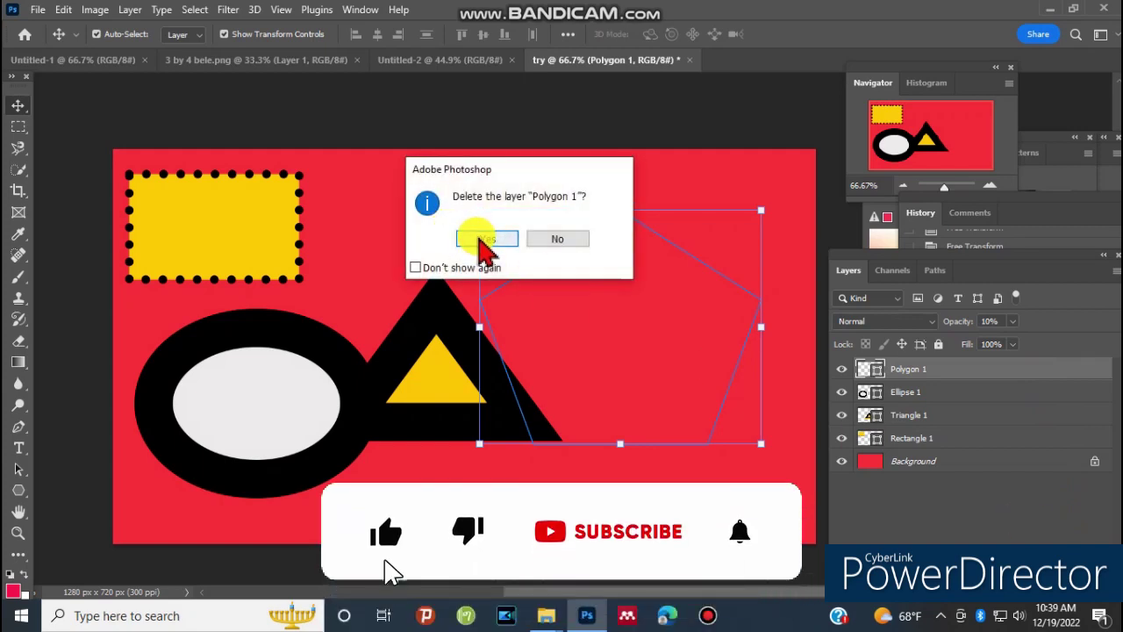
click(479, 240)
- Clear the layer selection and switch to the Line shape tool
click(548, 307)
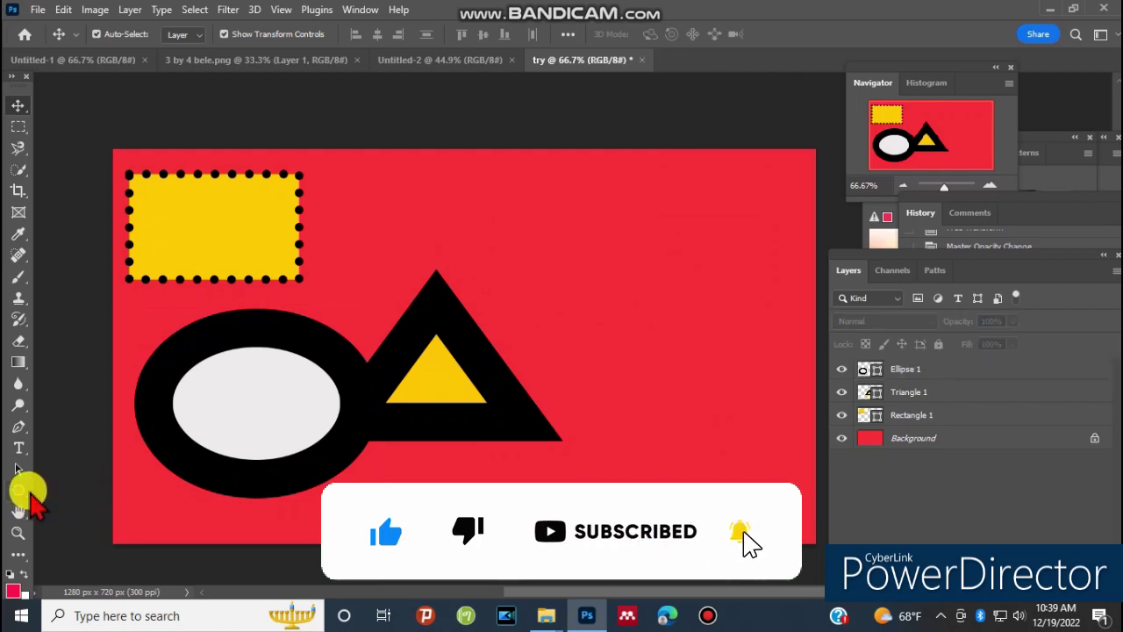
click(26, 491)
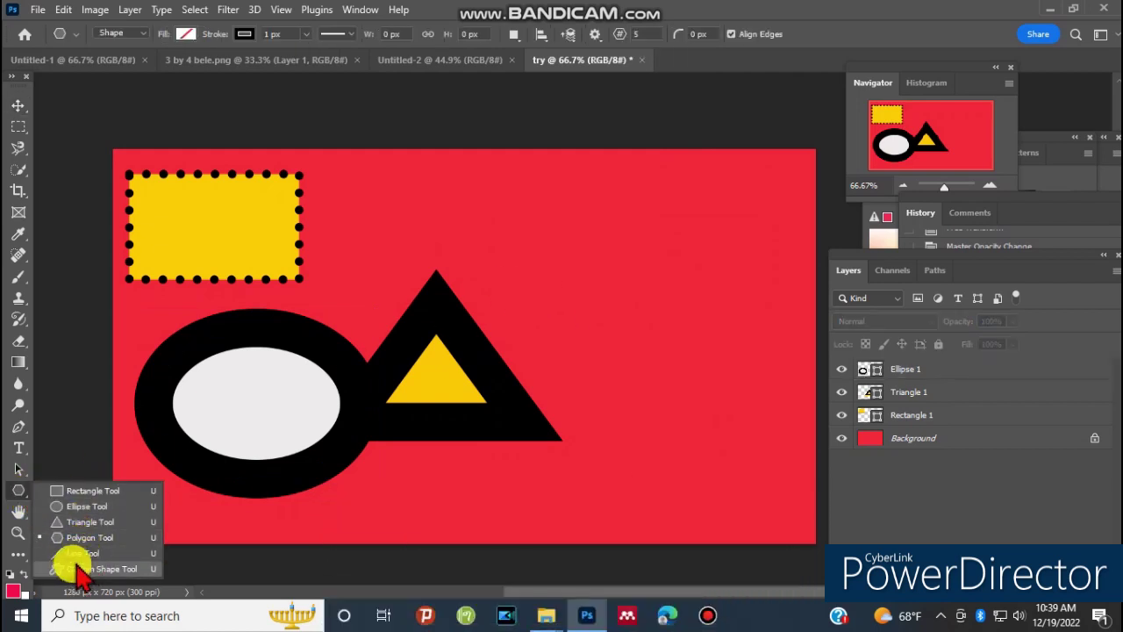
click(81, 553)
- Draw a long line and give it a 111.11 px light grey stroke
drag(375, 257, 712, 226)
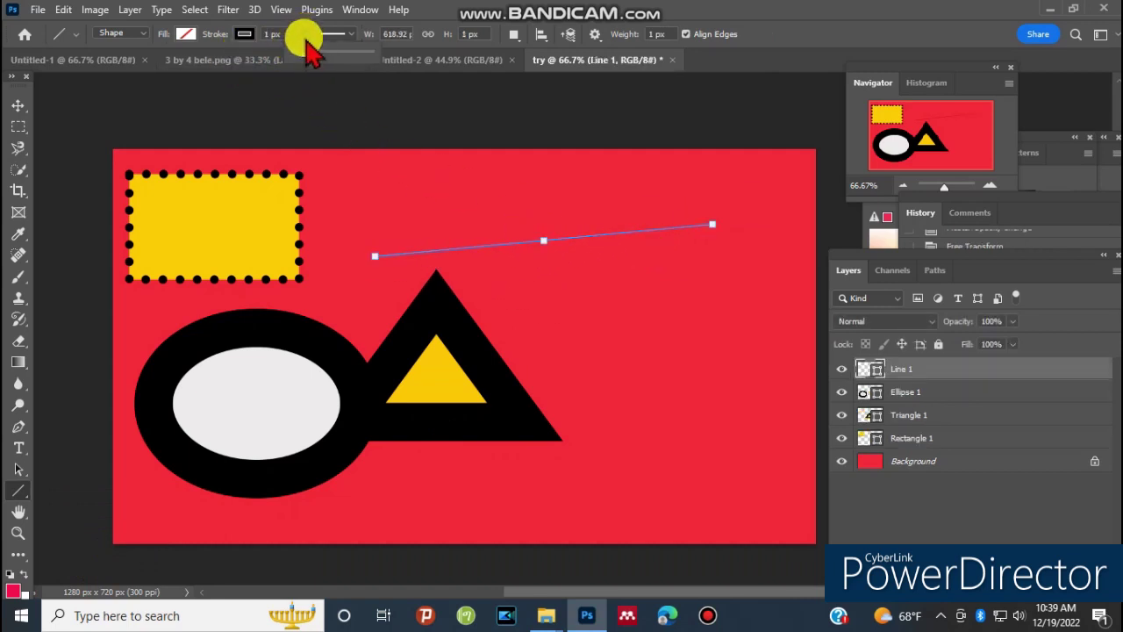
drag(311, 61, 338, 62)
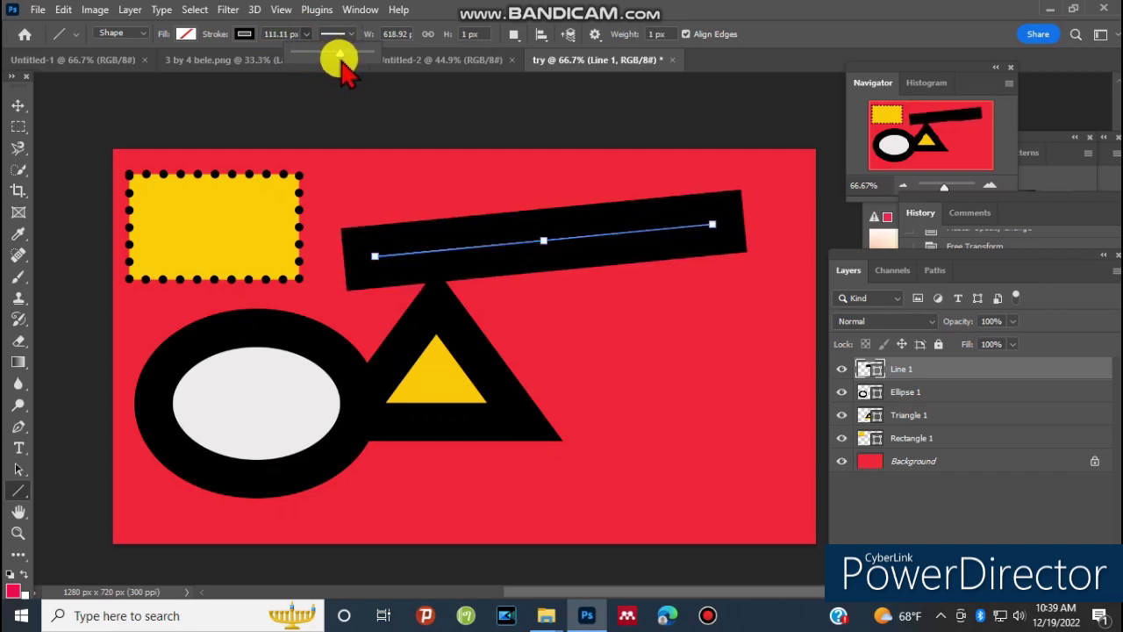
click(249, 37)
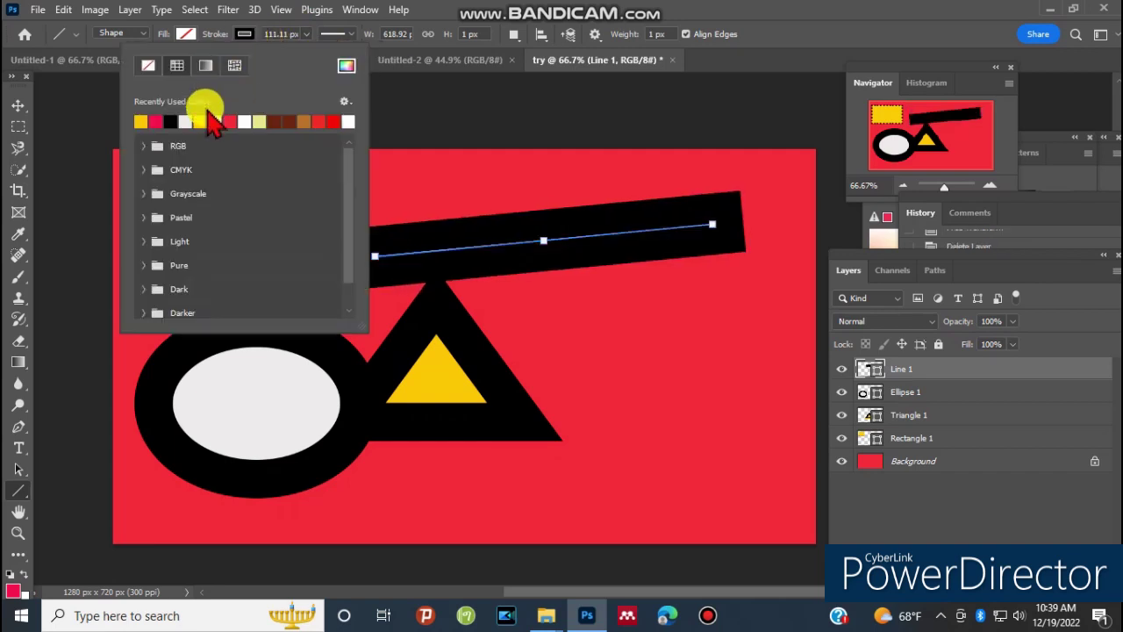
click(191, 120)
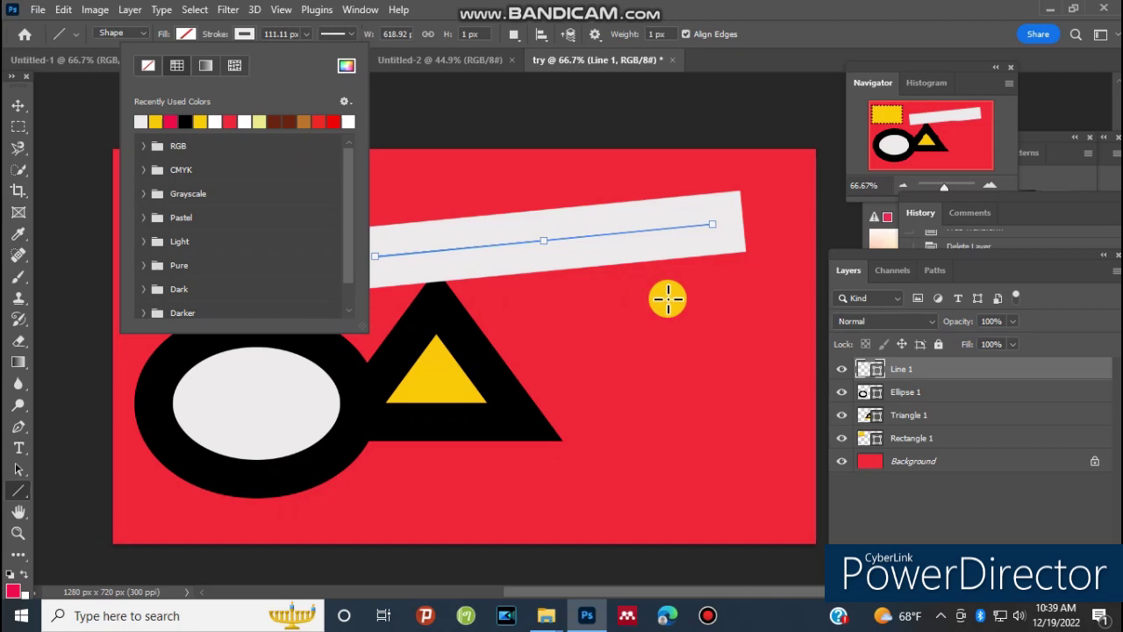
- Move the grey bar down to the canvas bottom, nudging it slightly right
click(18, 105)
click(597, 290)
click(602, 263)
mouse_move(641, 294)
mouse_down()
mouse_move(645, 325)
mouse_move(568, 516)
mouse_up()
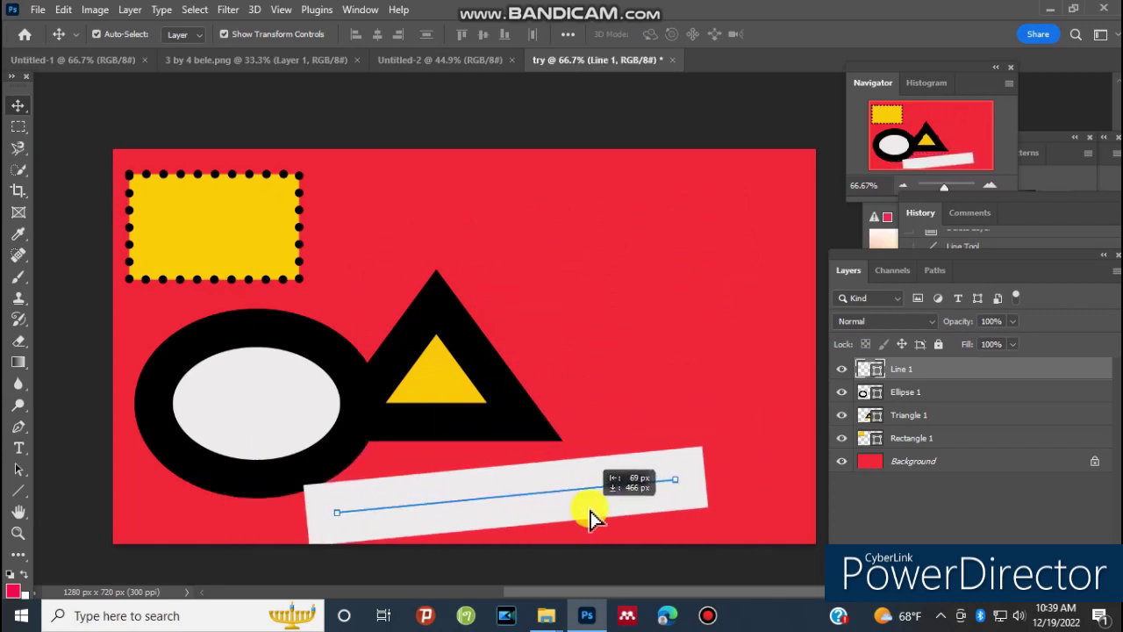
drag(569, 515, 587, 514)
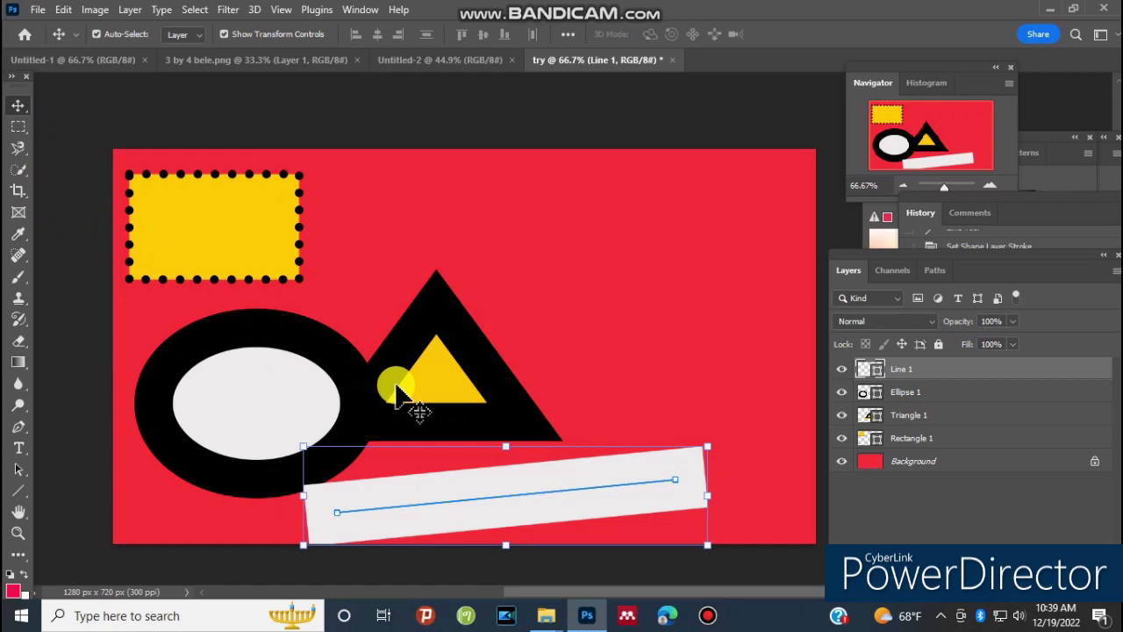
key(ctrl)
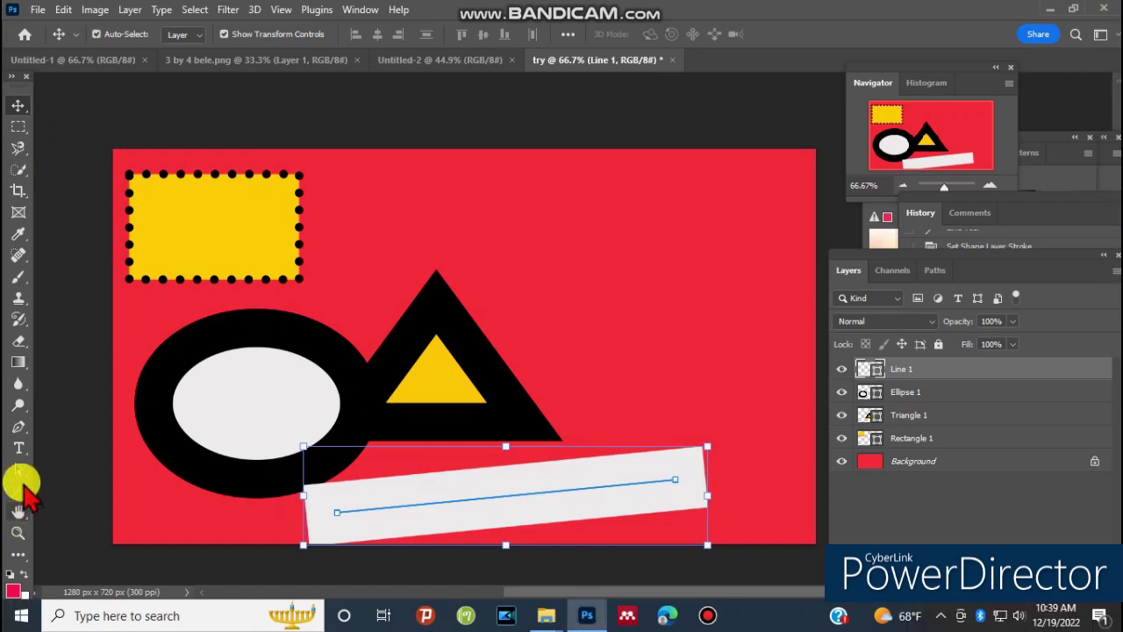
click(20, 491)
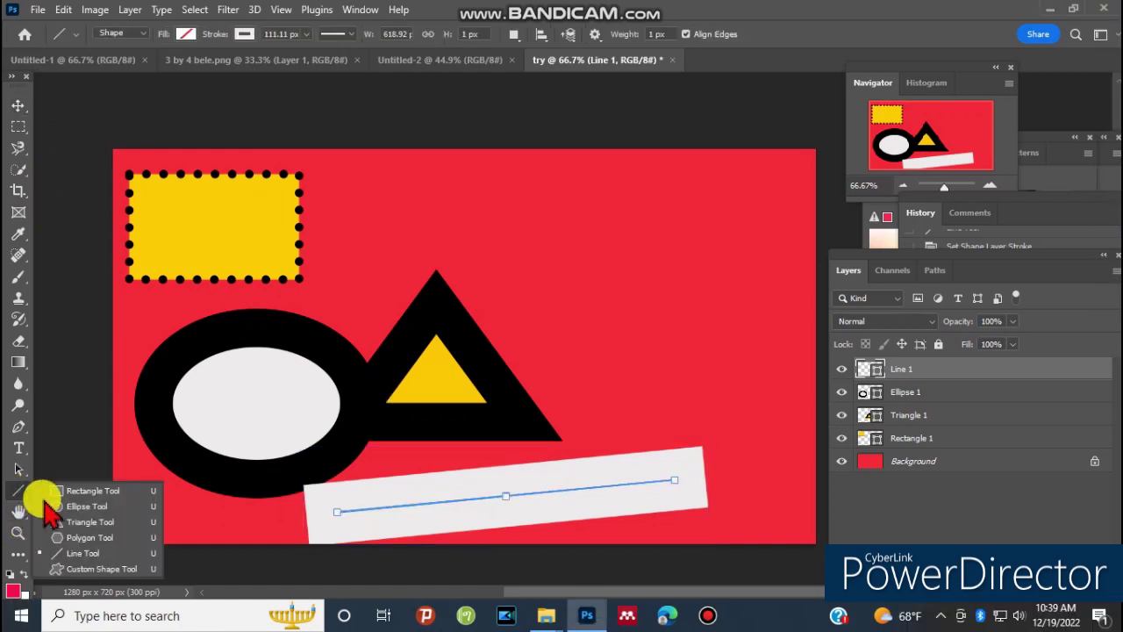
- Switch to the Custom Shape Tool with Shift+U and bring up its Shape picker
click(83, 553)
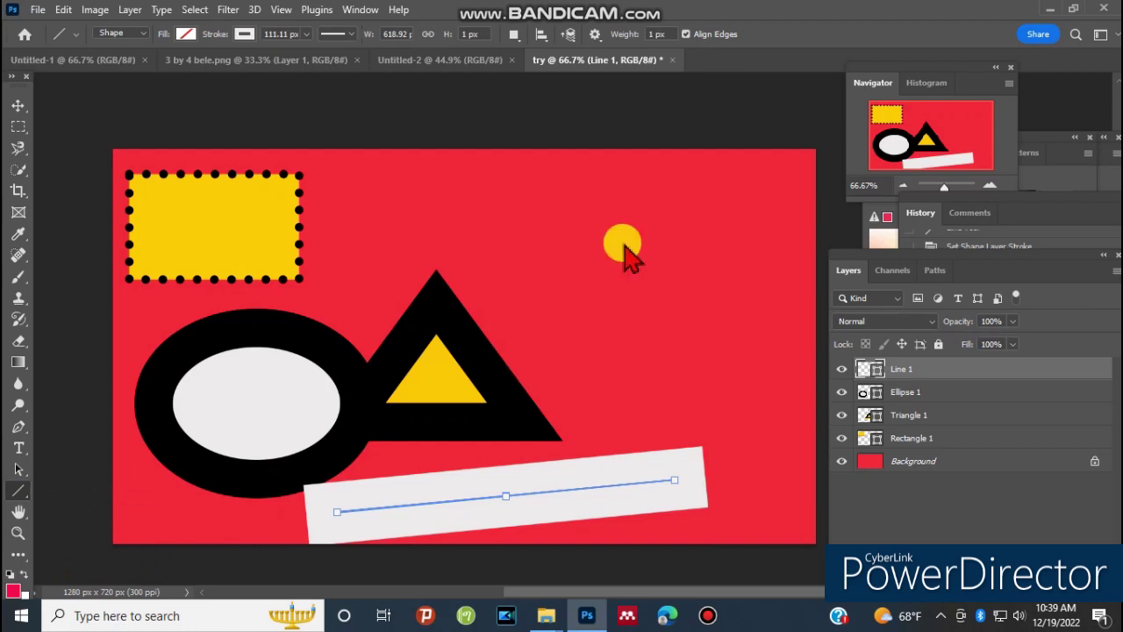
key(shift+u)
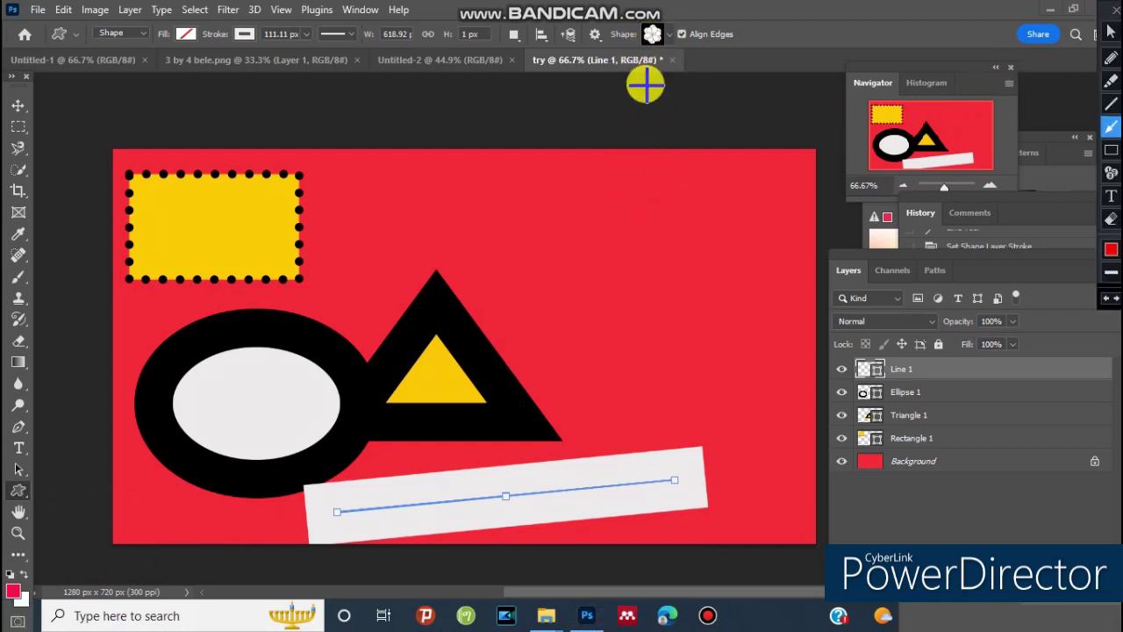
drag(582, 205, 651, 52)
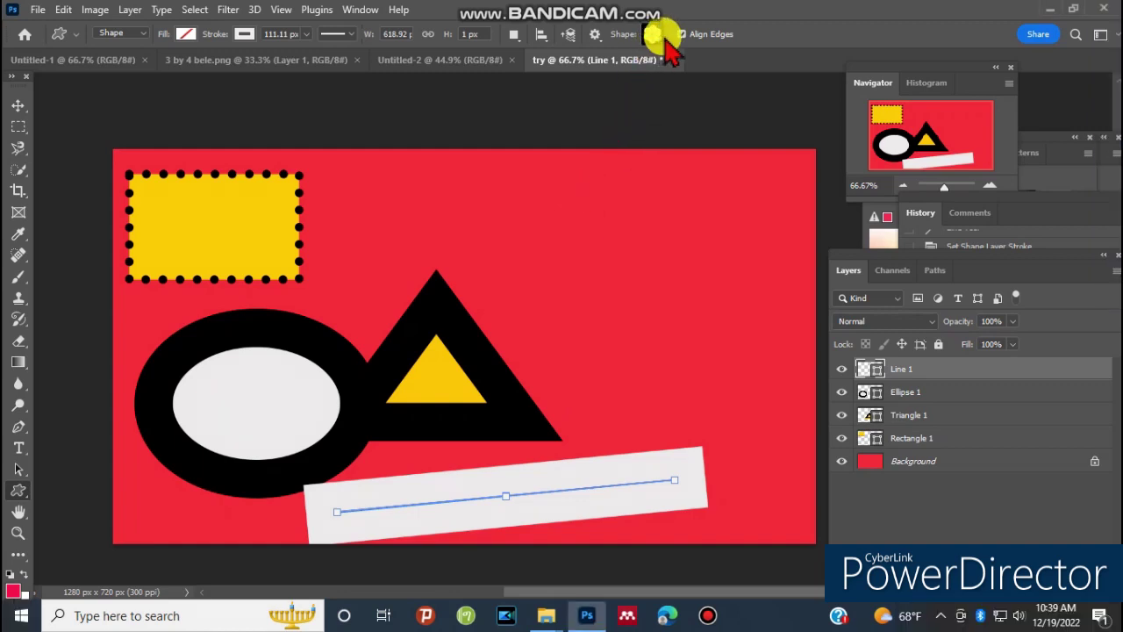
click(657, 33)
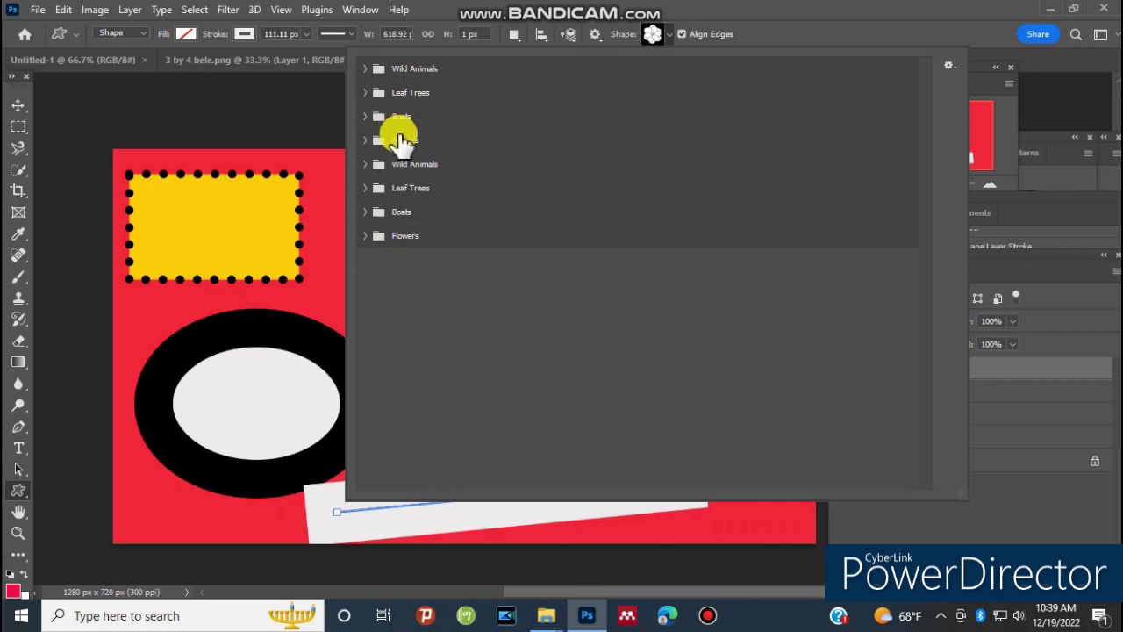
- Expand the Wild Animals, Leaf Trees and Flowers sets and choose the rose shape
click(372, 70)
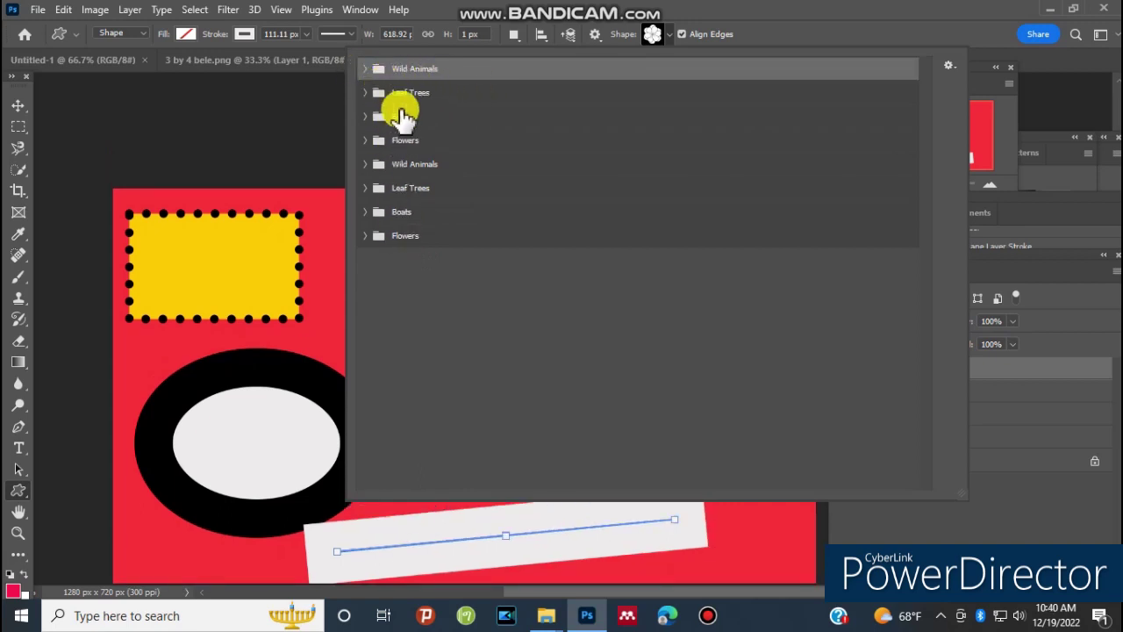
click(365, 69)
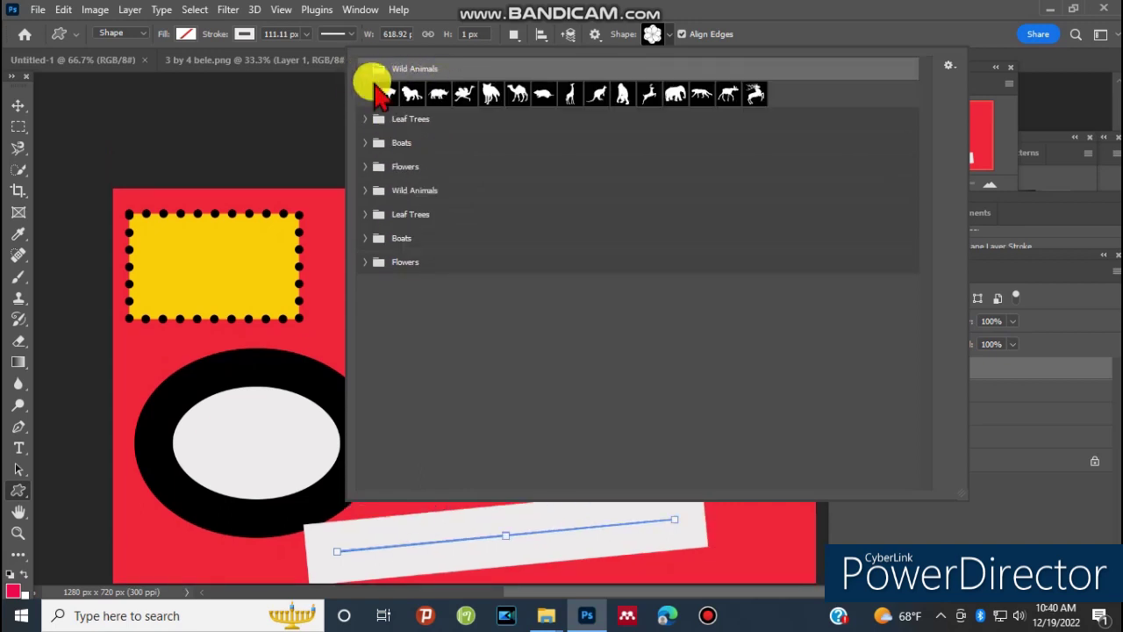
click(366, 118)
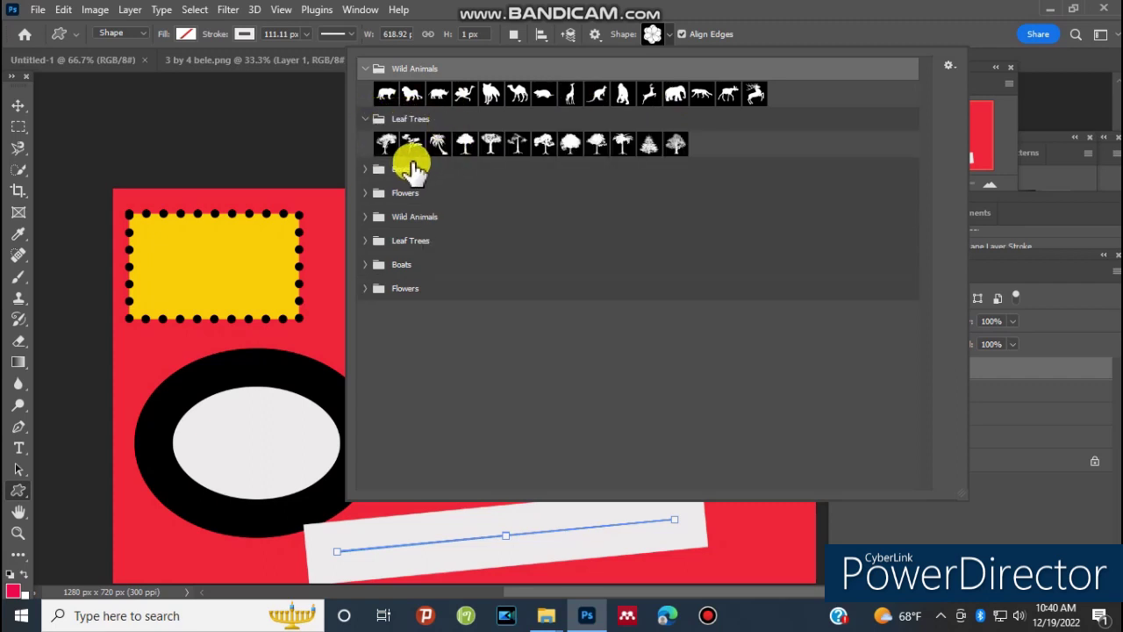
click(364, 193)
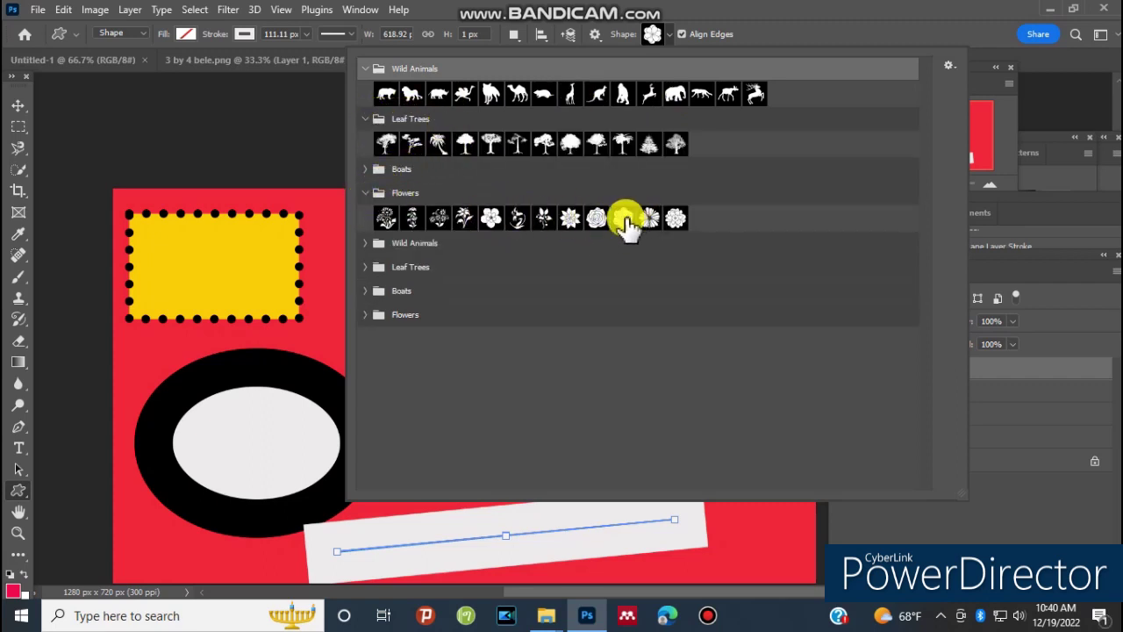
click(594, 219)
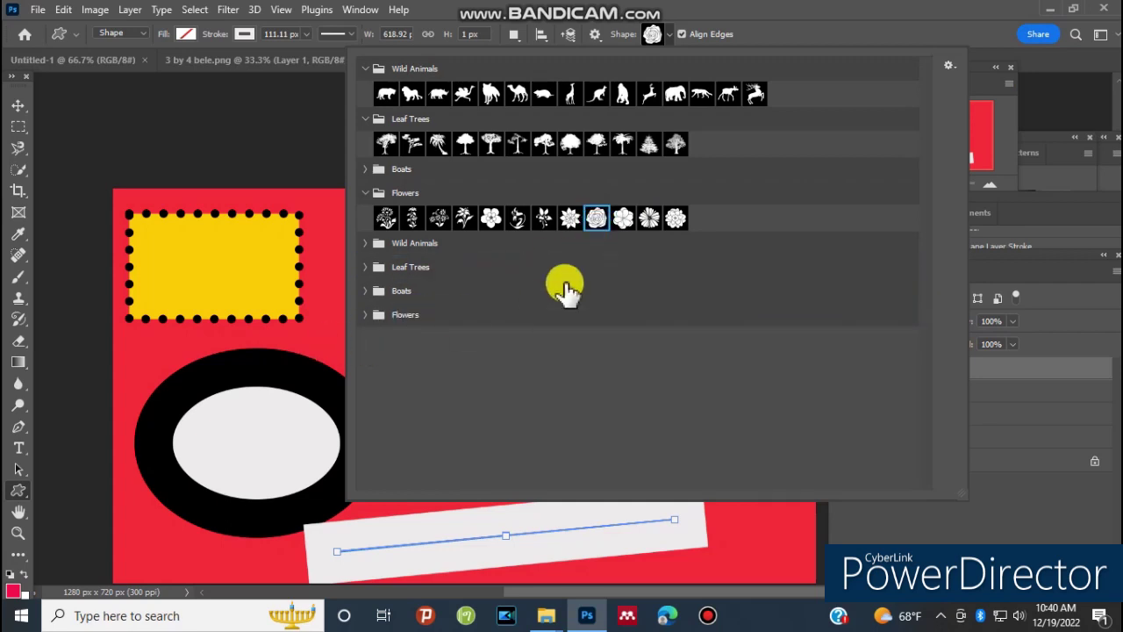
double_click(594, 221)
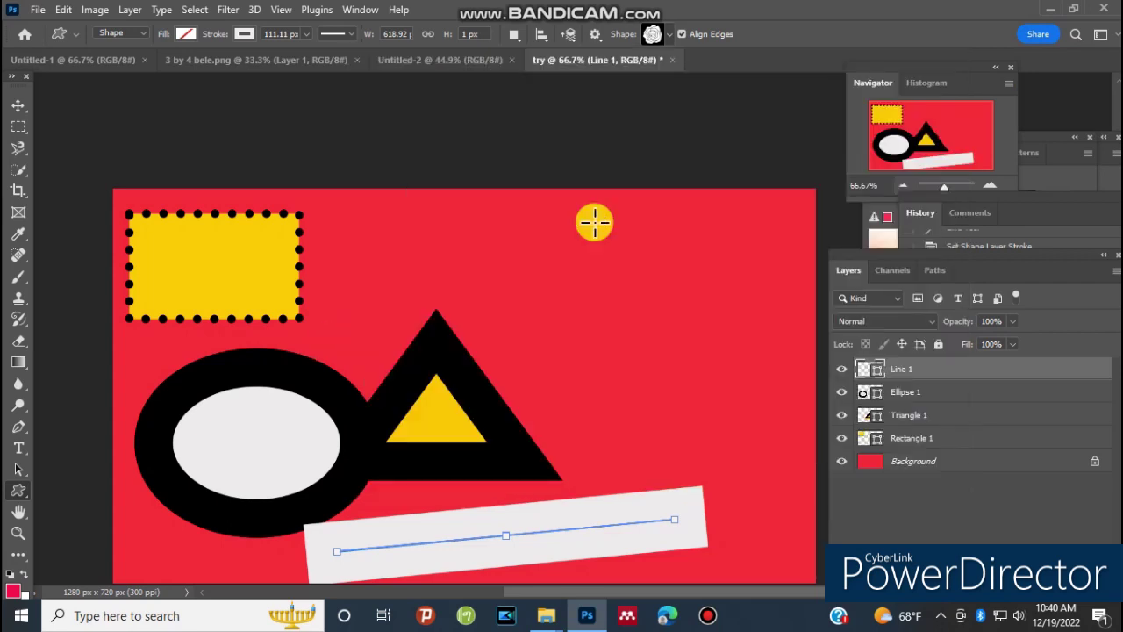
- Draw the rose at the upper right, enlarge it, and shift it slightly right
mouse_move(530, 249)
mouse_down()
mouse_move(698, 379)
mouse_move(720, 435)
mouse_up()
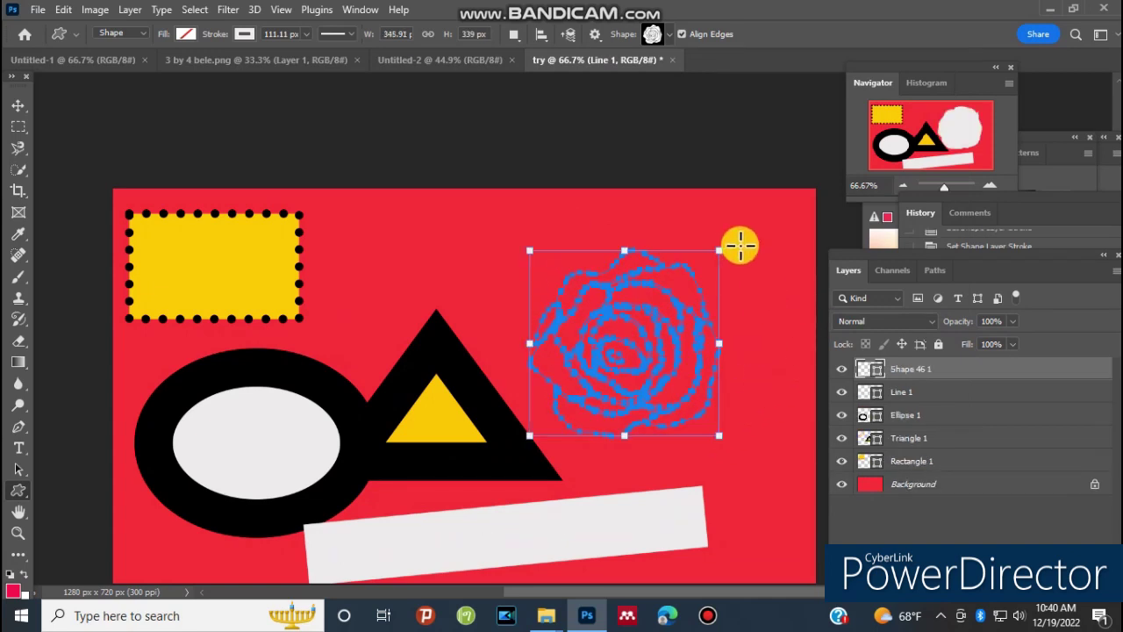
drag(718, 252, 779, 214)
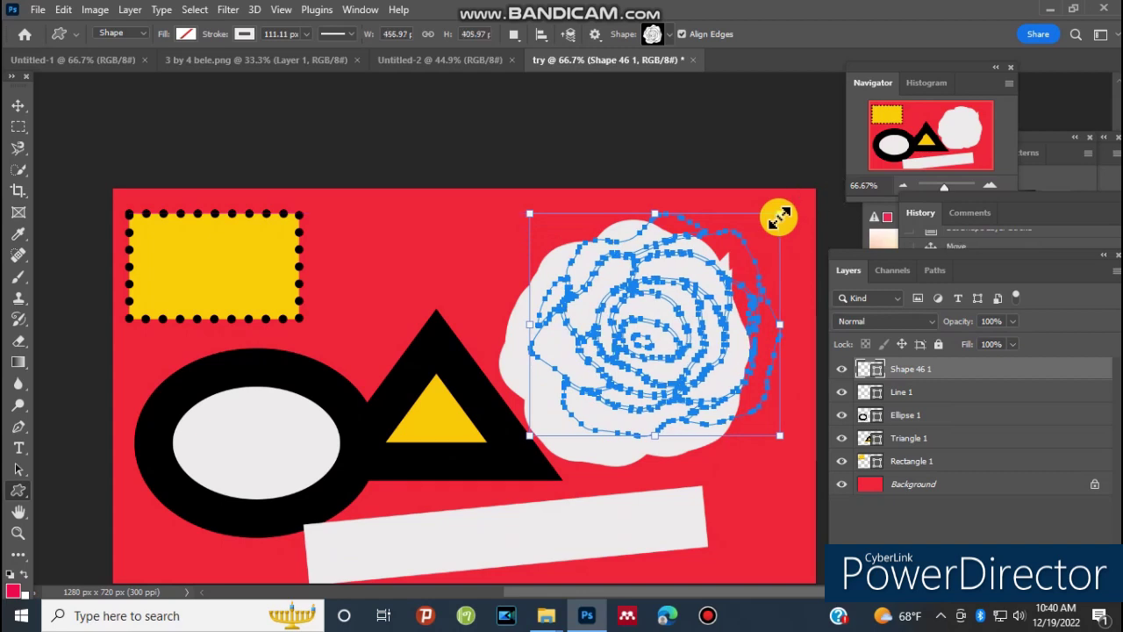
click(19, 106)
mouse_move(595, 297)
mouse_down()
mouse_move(520, 281)
mouse_move(614, 280)
mouse_move(643, 318)
mouse_up()
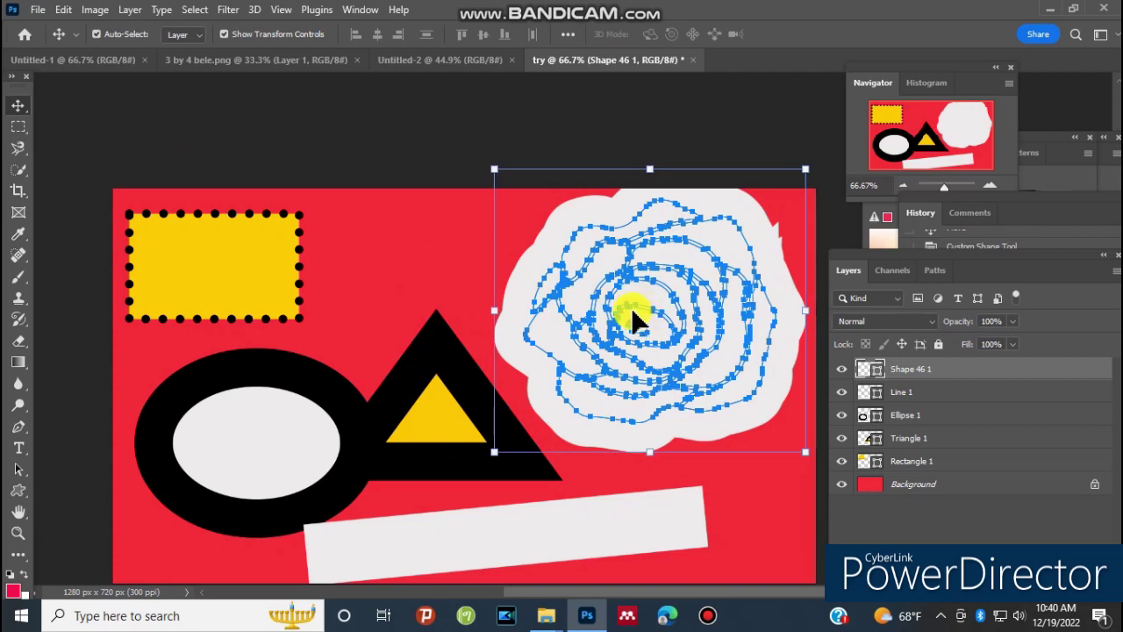
click(410, 254)
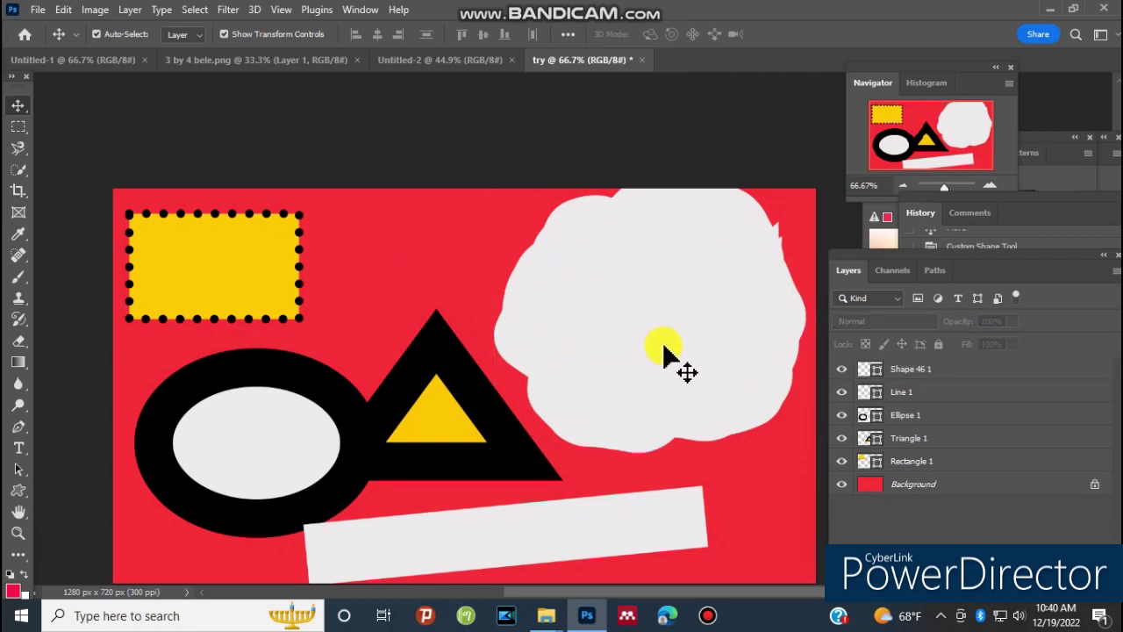
click(664, 346)
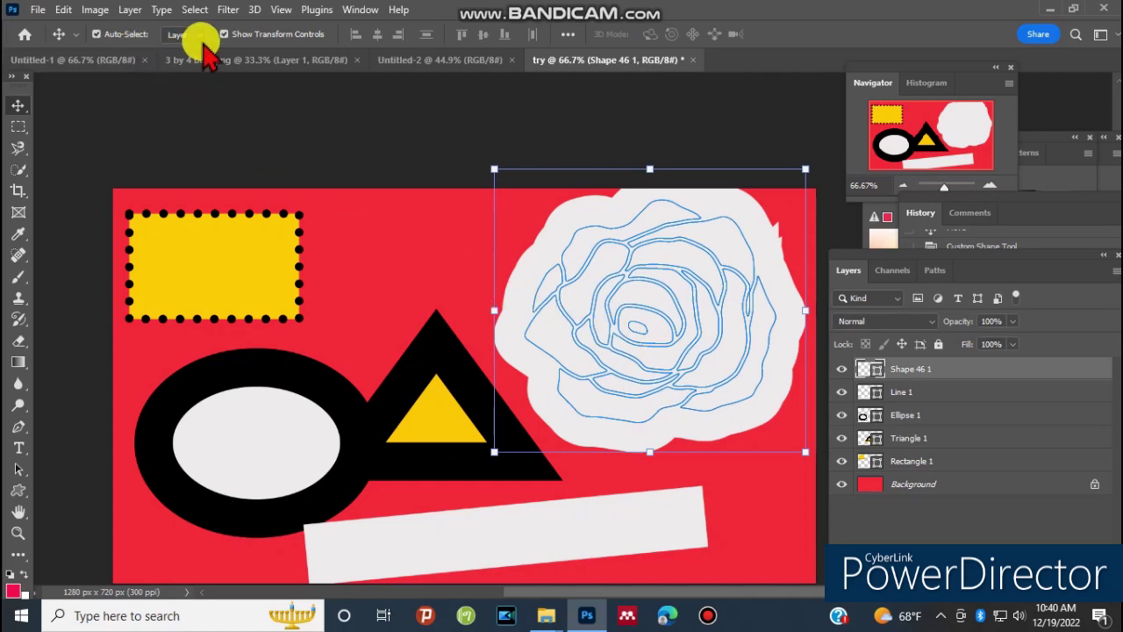
drag(664, 324, 704, 326)
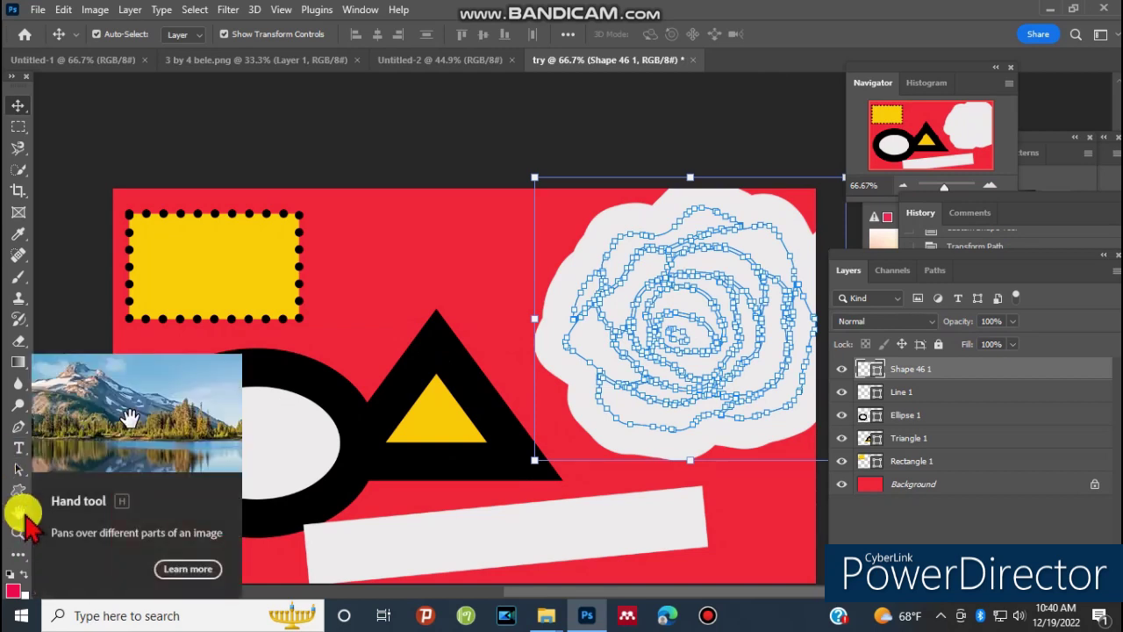
click(27, 523)
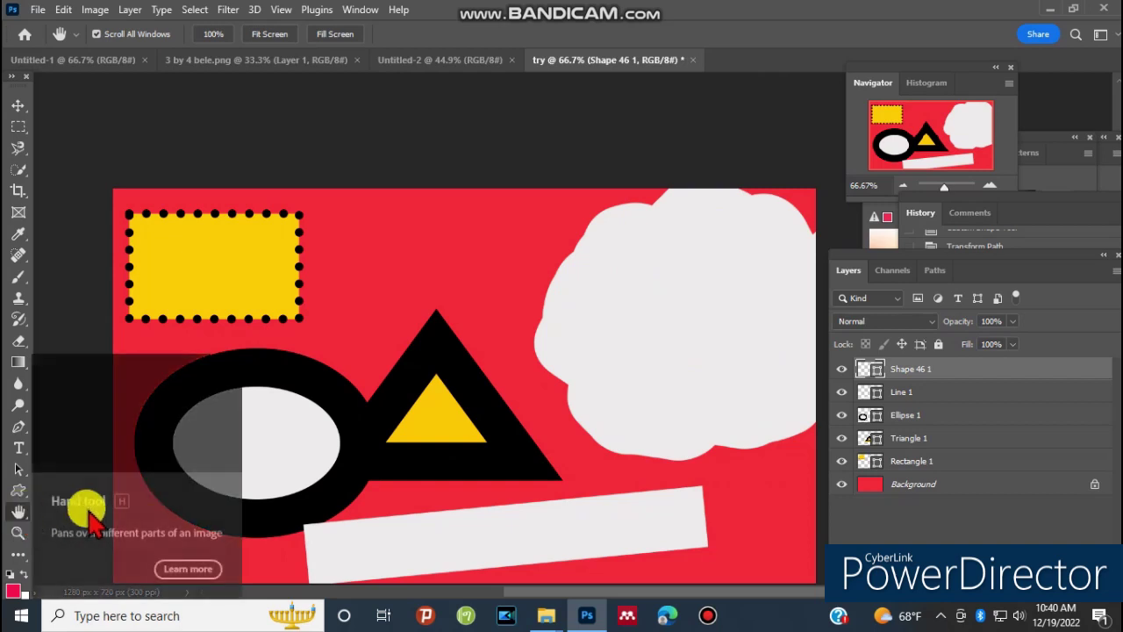
drag(410, 316, 108, 254)
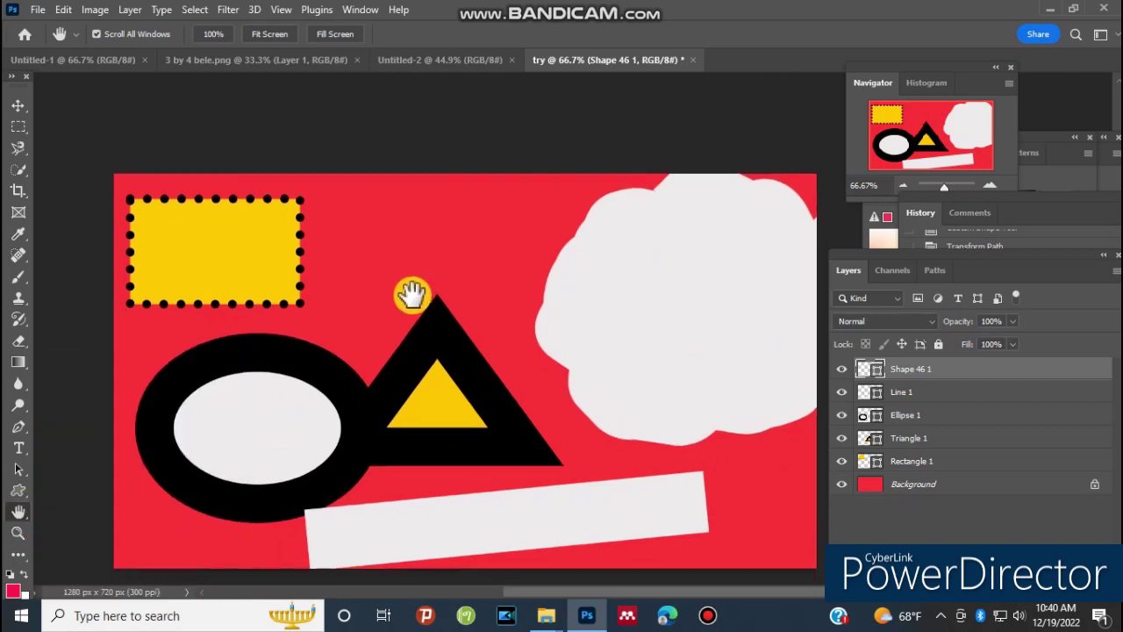
drag(125, 251, 398, 279)
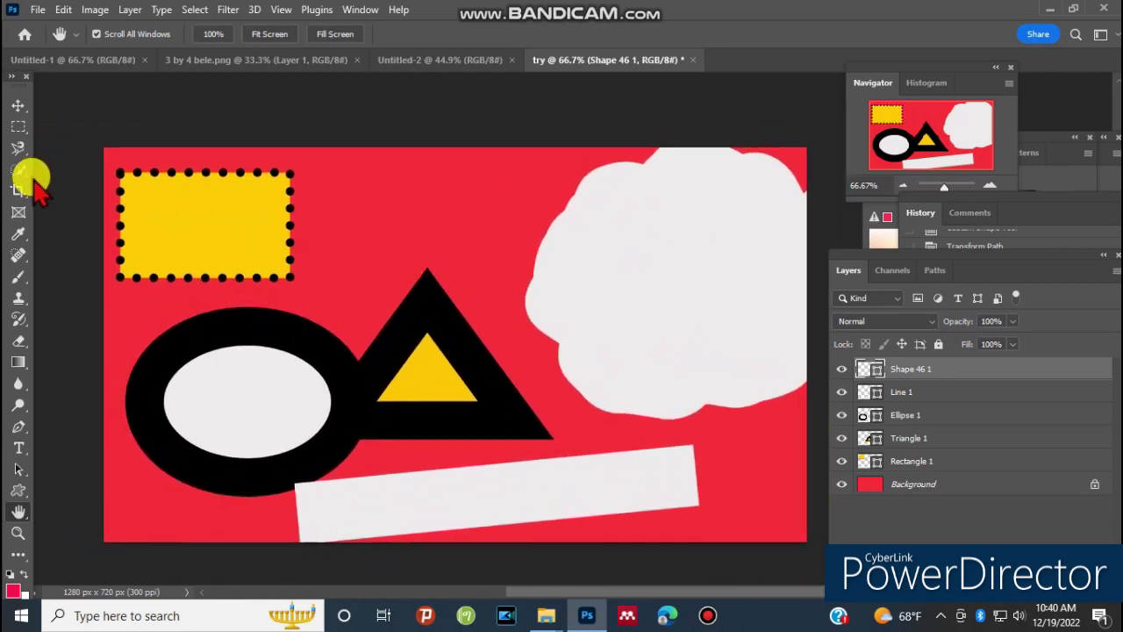
click(19, 107)
drag(626, 251, 379, 235)
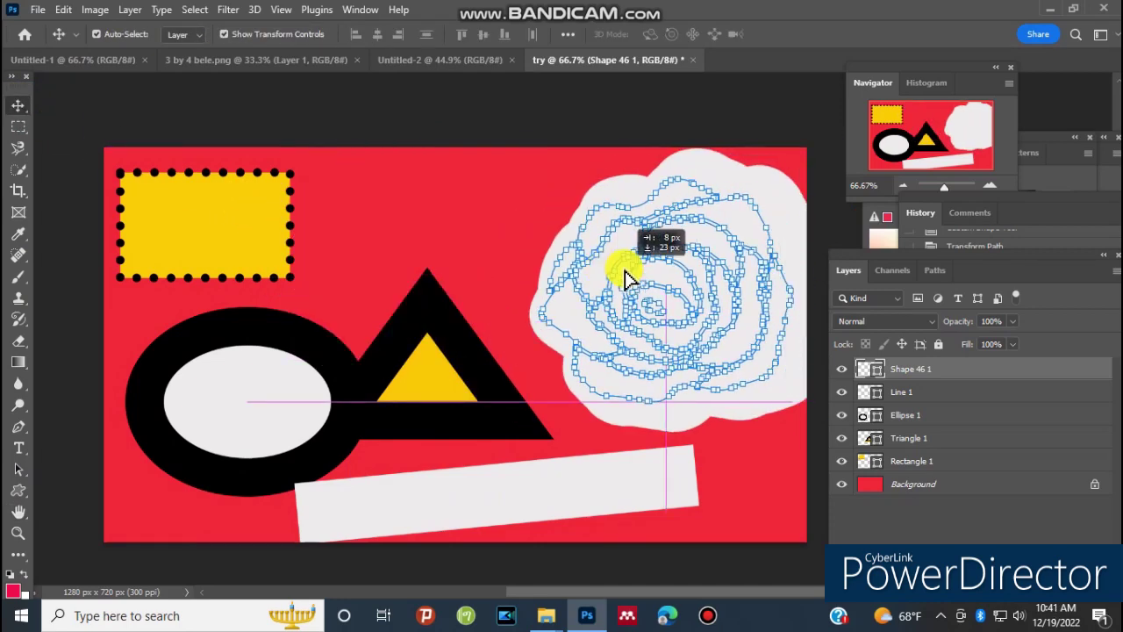
drag(379, 235, 626, 263)
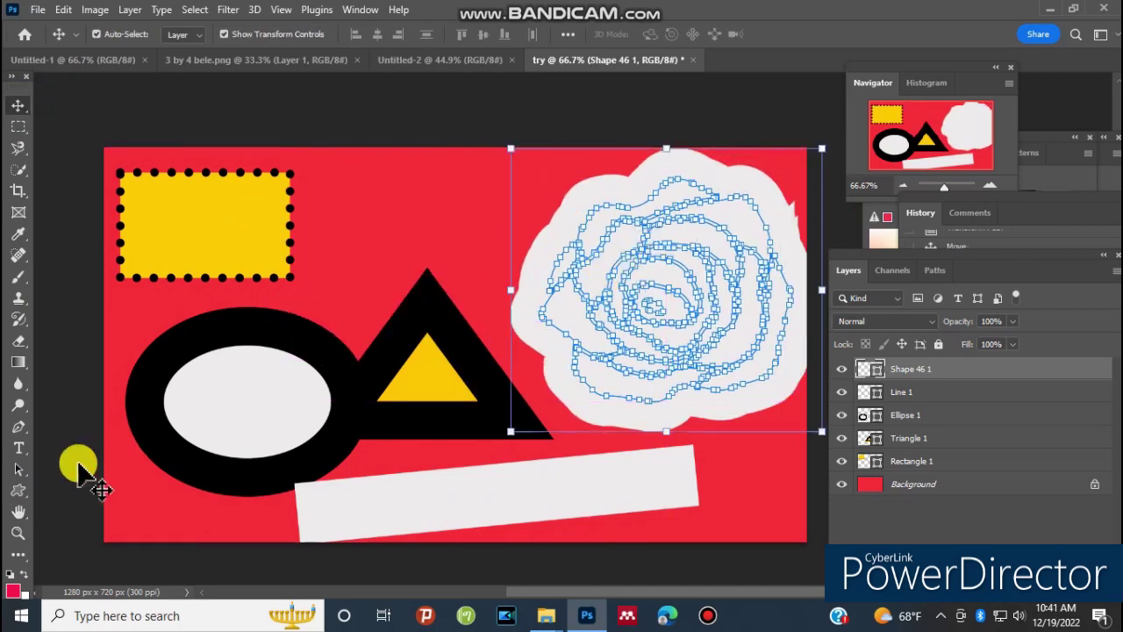
click(19, 513)
mouse_move(376, 268)
mouse_down()
mouse_move(326, 213)
mouse_move(371, 229)
mouse_up()
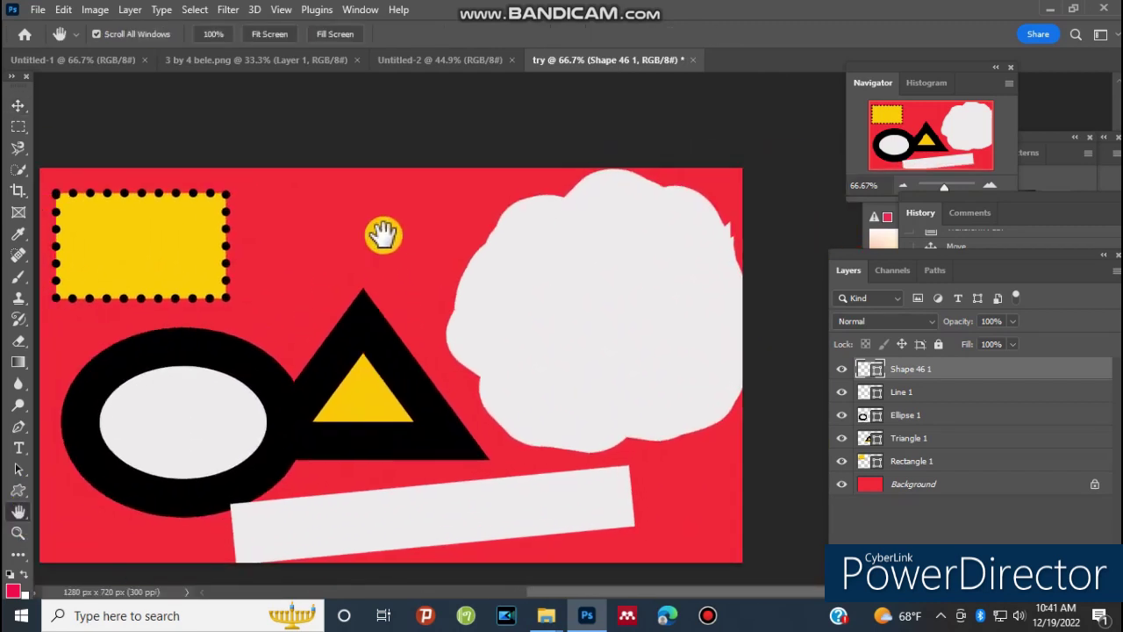